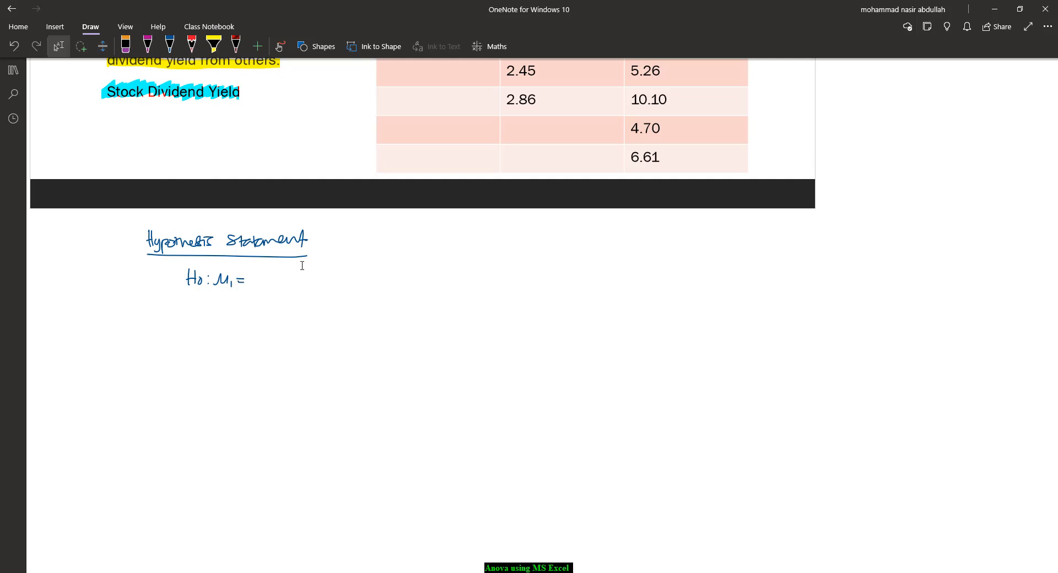
Complete the handwritten null hypothesis as H0: μ1 = μ2 = μ3 for the three sub-sectors in Example 6
drag(248, 287, 265, 286)
drag(266, 283, 306, 287)
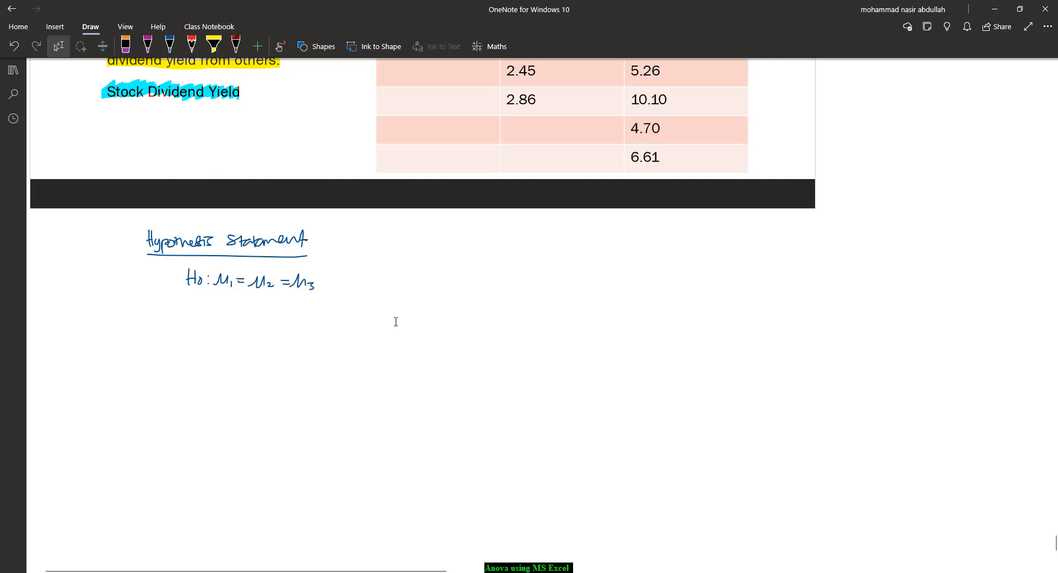
scroll(394, 321, up, 6)
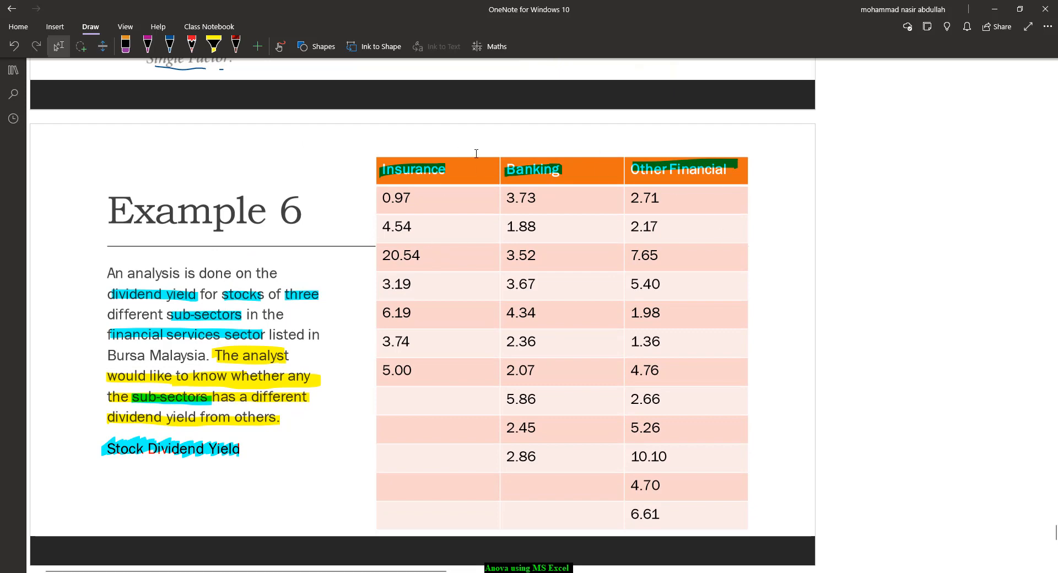
scroll(406, 173, down, 3)
scroll(376, 357, up, 3)
scroll(537, 251, down, 4)
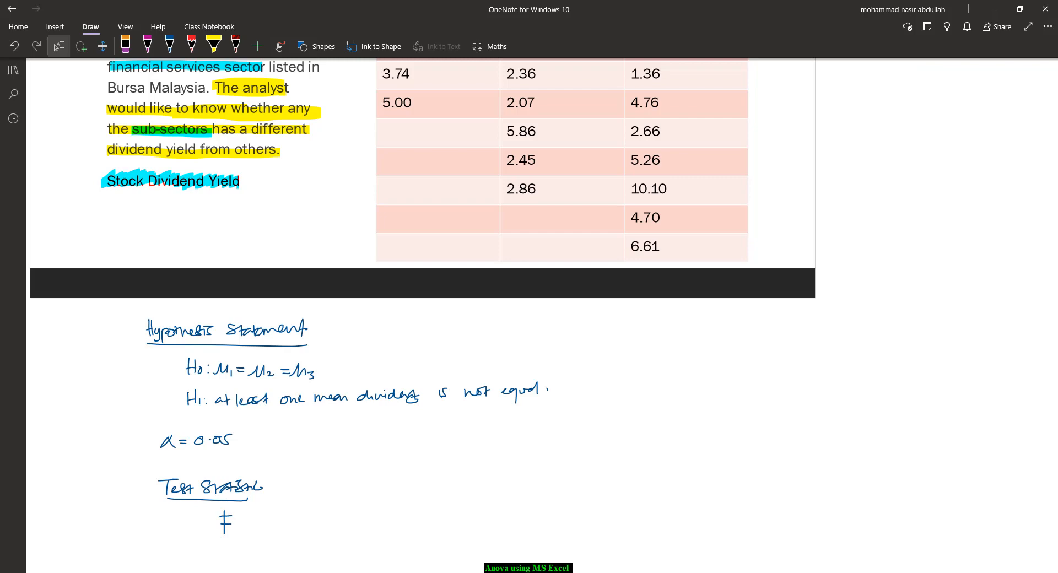
Switch to the Stocks Dividend Yield workbook in Excel and start the Anova: Single Factor analysis tool
click(779, 565)
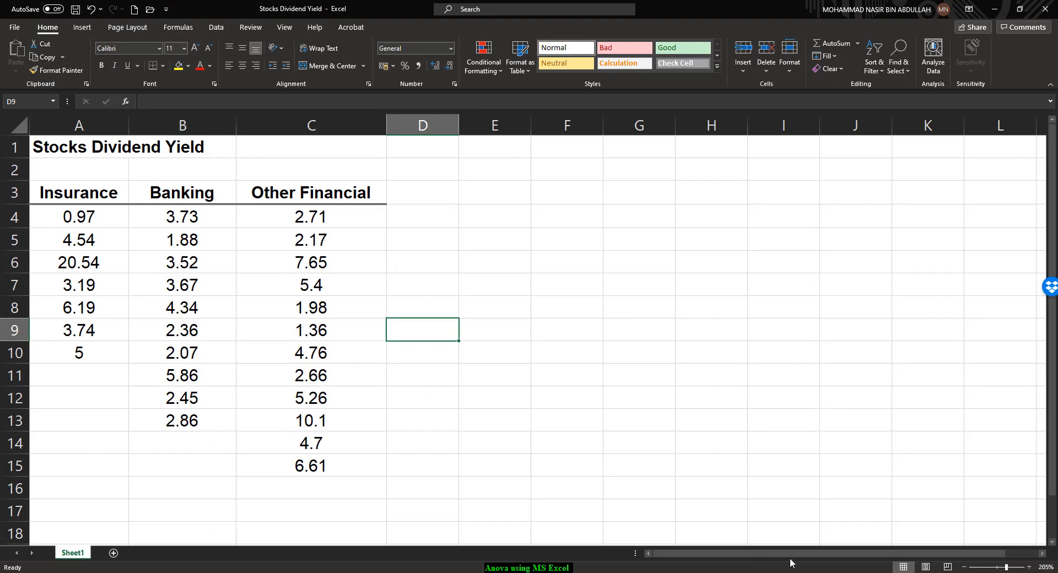
click(217, 27)
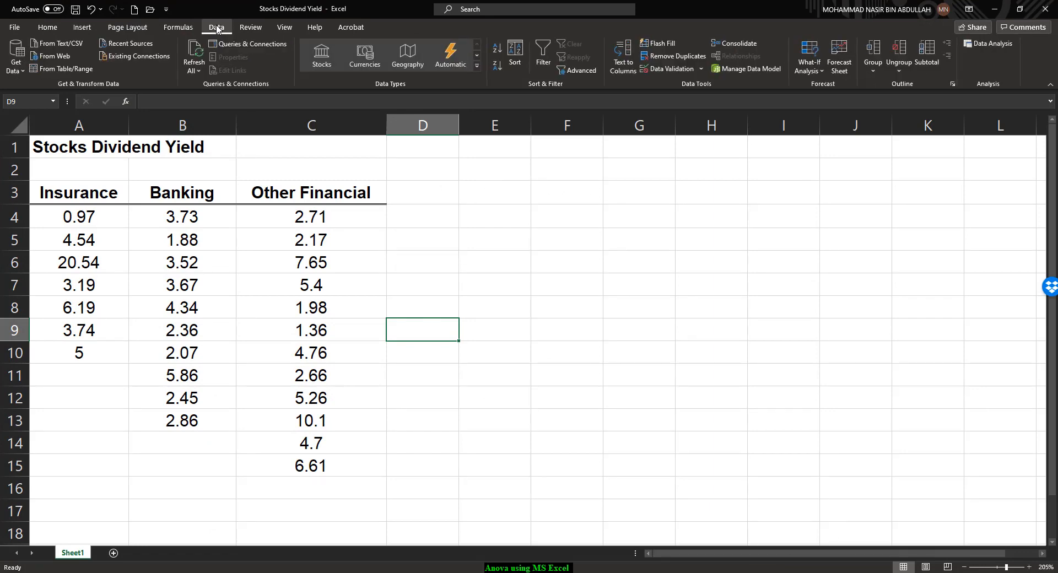
click(989, 46)
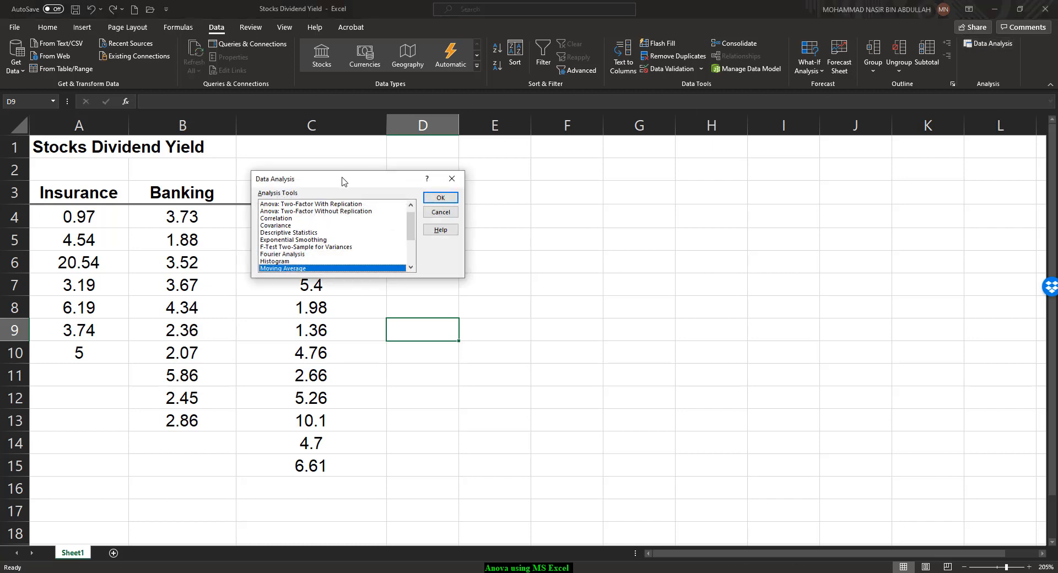
drag(342, 179, 548, 190)
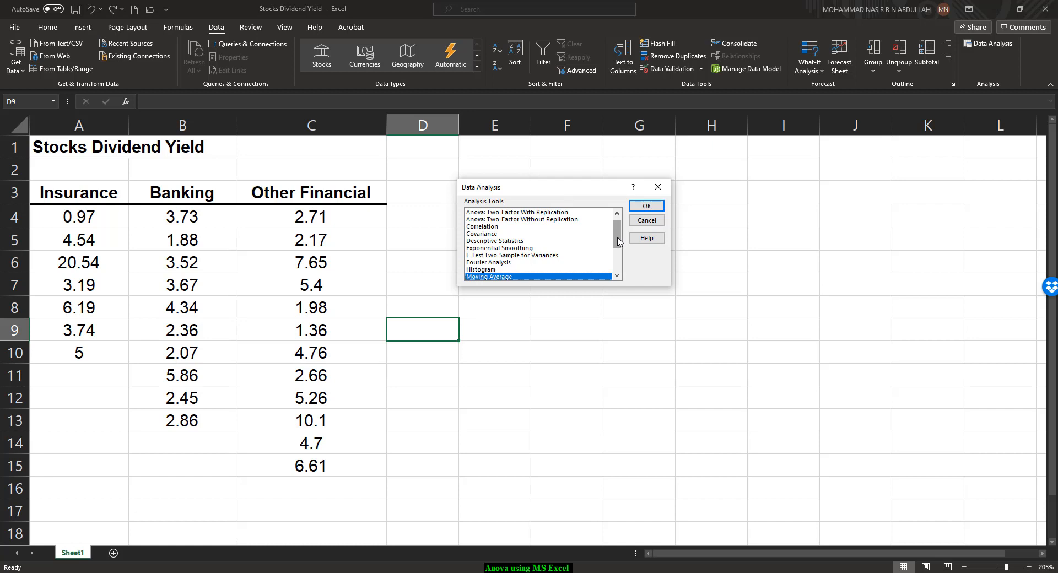
mouse_move(618, 243)
mouse_down()
mouse_move(616, 268)
mouse_move(611, 230)
mouse_up()
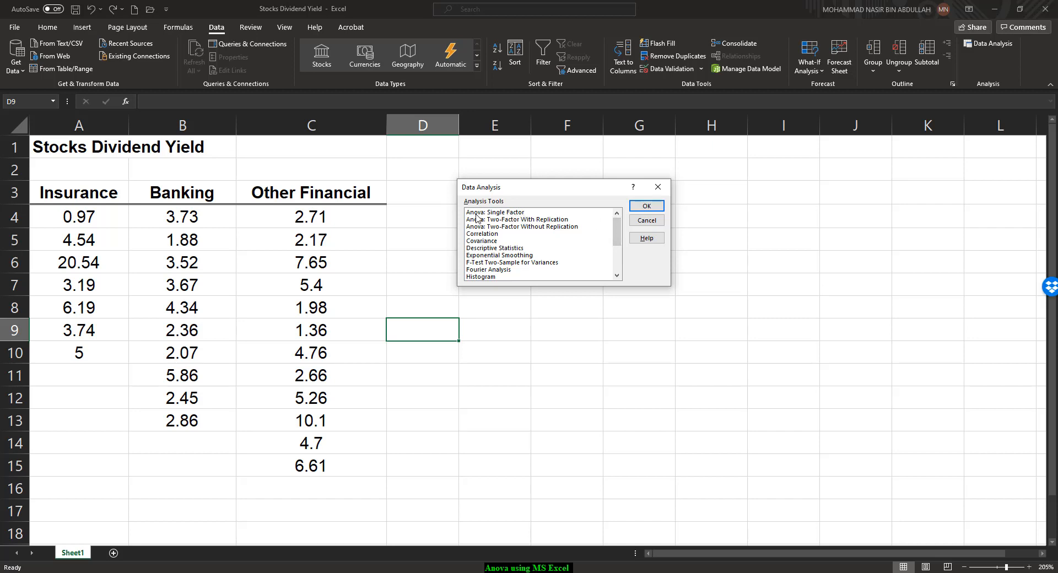
click(477, 214)
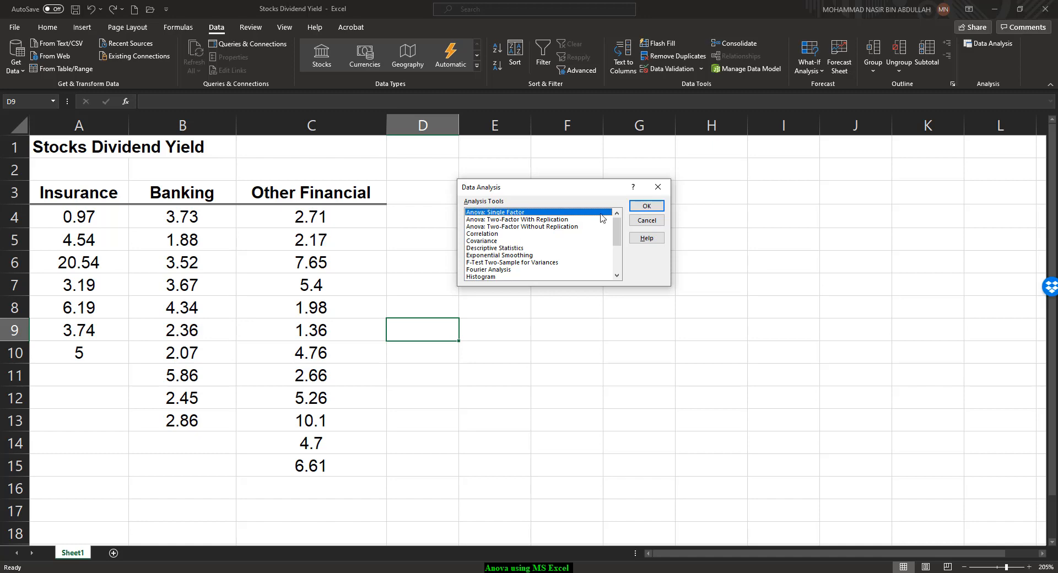
click(647, 207)
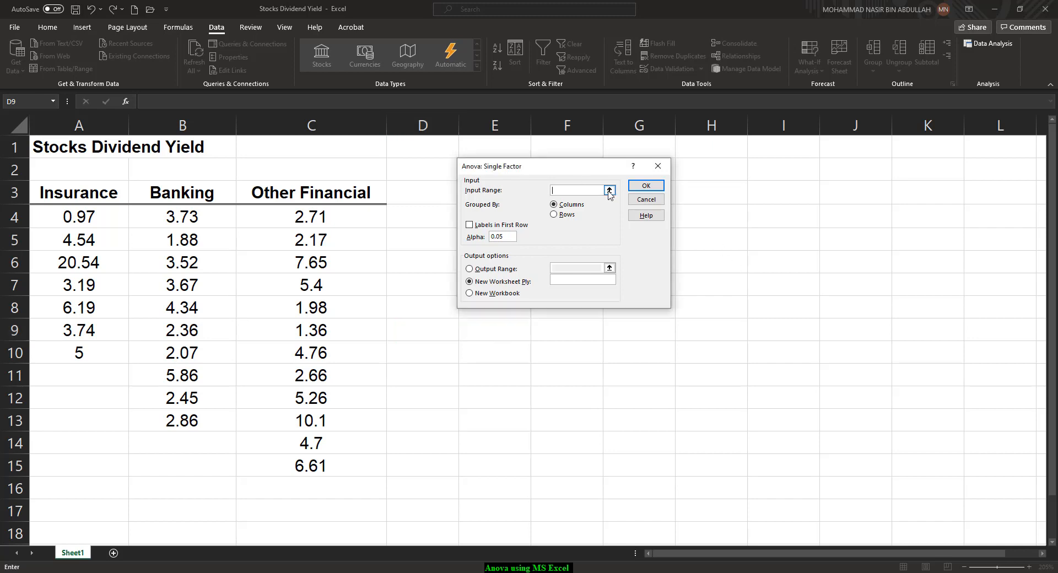
Set the ANOVA input range to the data values in A4:C15, grouped by columns
click(609, 191)
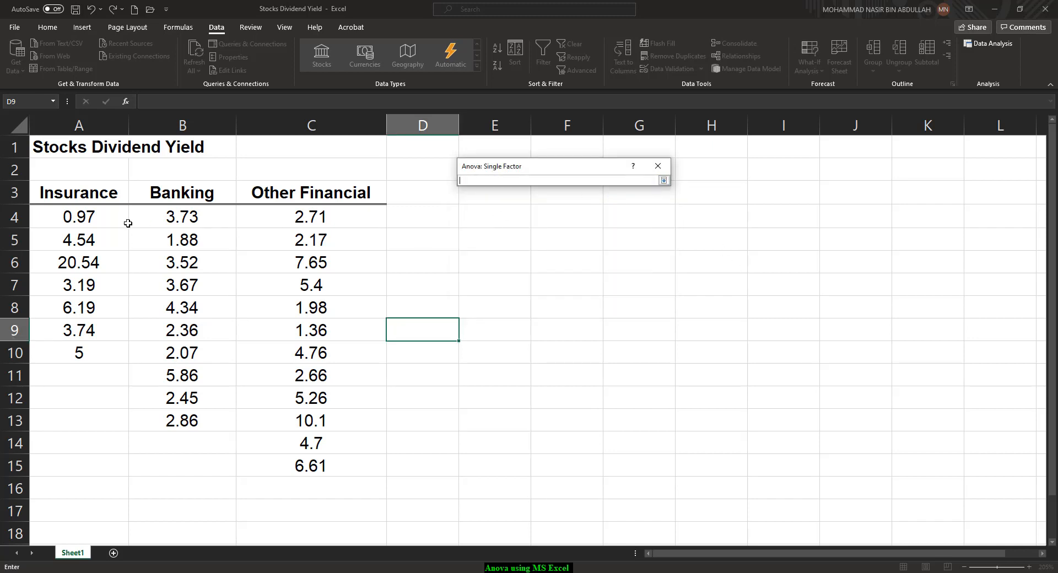
drag(79, 217, 308, 466)
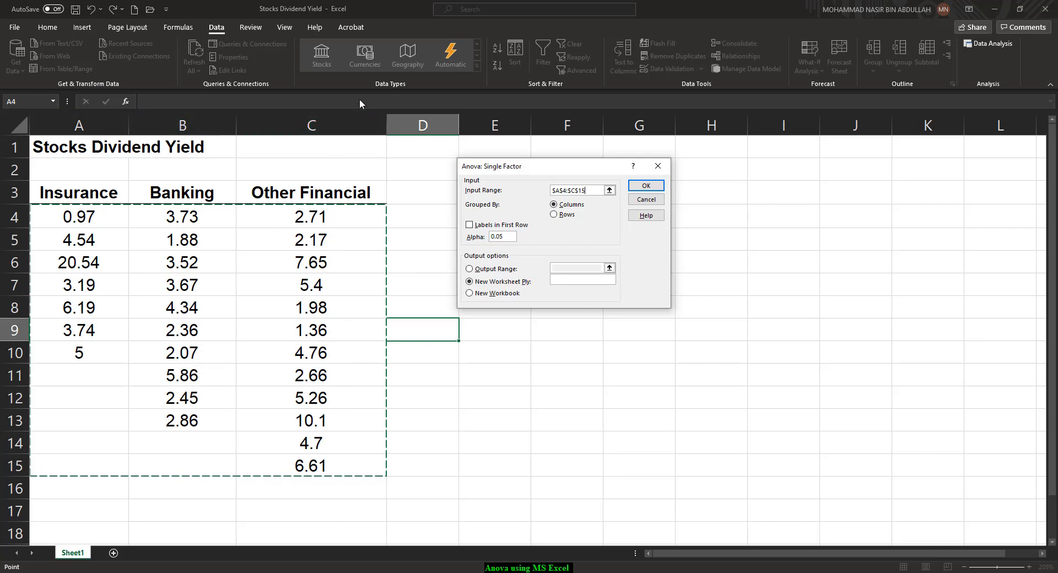
click(577, 207)
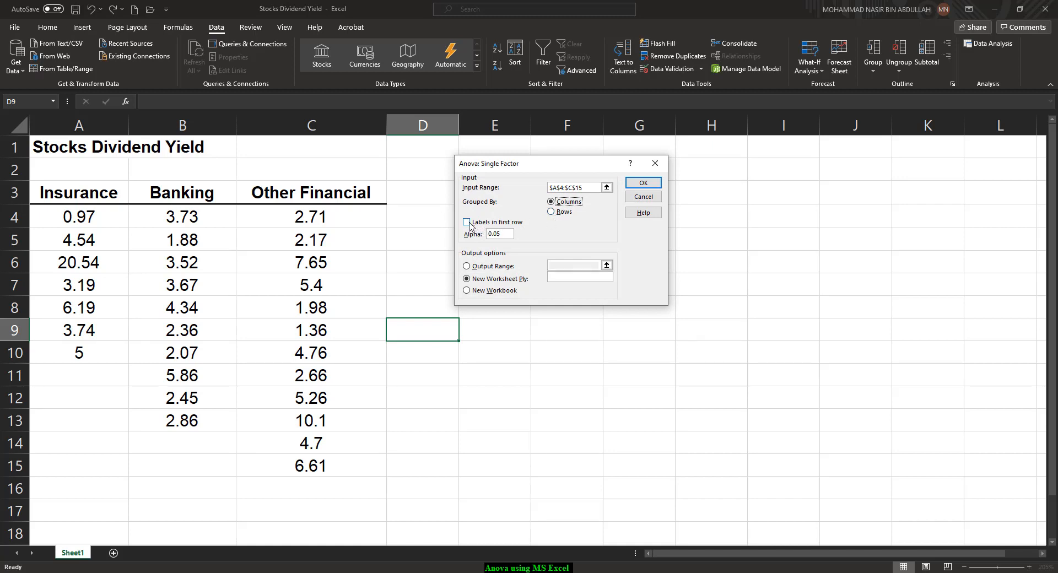
Set the ANOVA input range to A3:C15 to include the headings, and mark the first row as labels
click(607, 188)
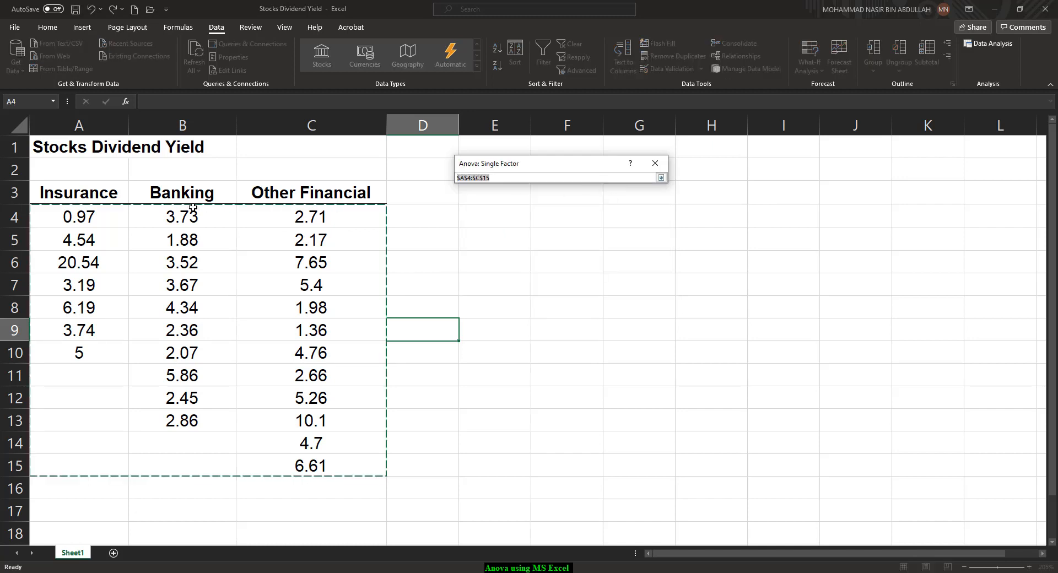
drag(53, 190, 350, 464)
click(660, 178)
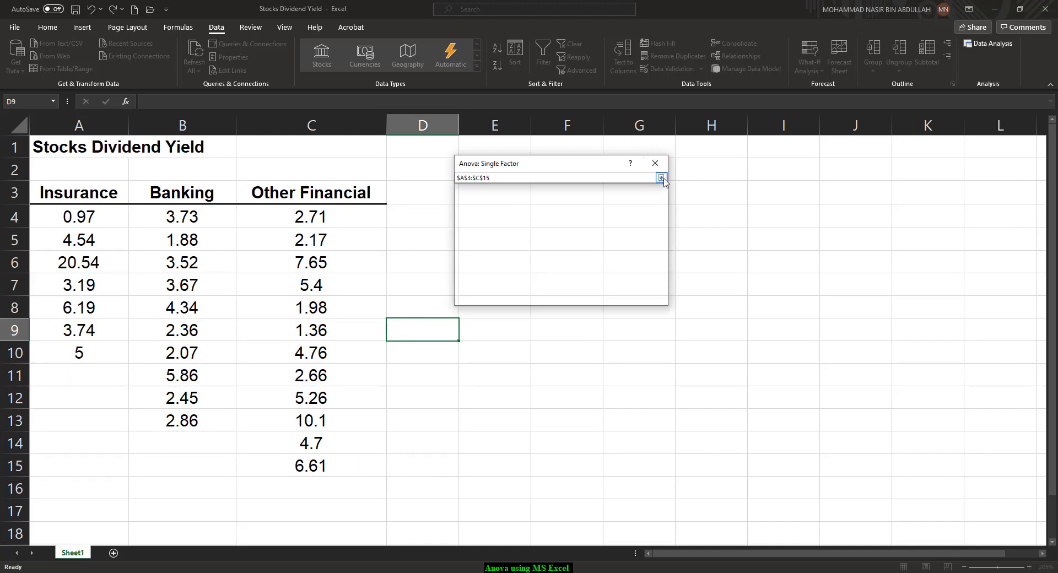
click(466, 222)
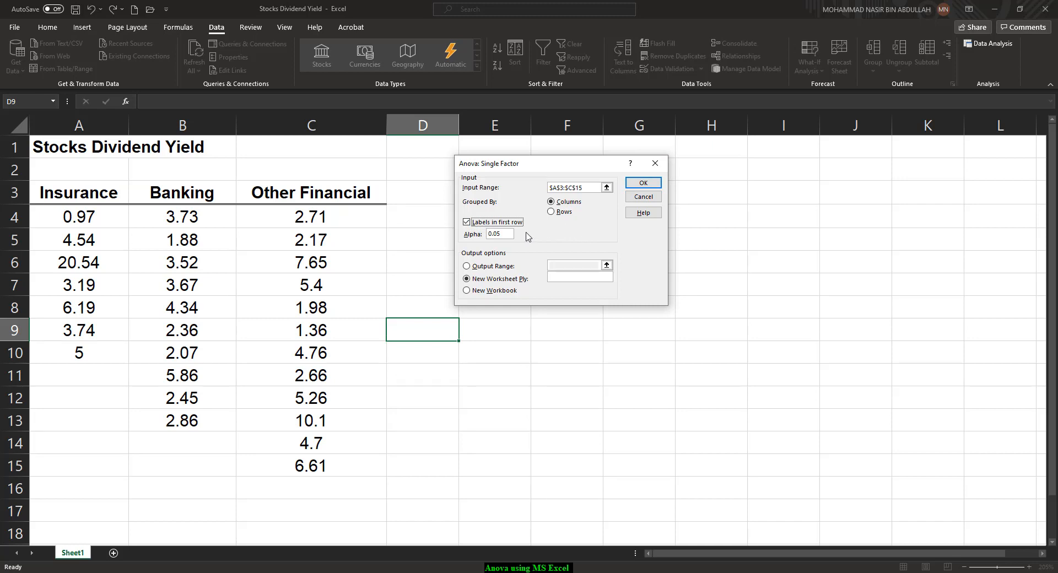
click(505, 234)
Send the ANOVA output to cell E4 on the current sheet and run the analysis
click(466, 267)
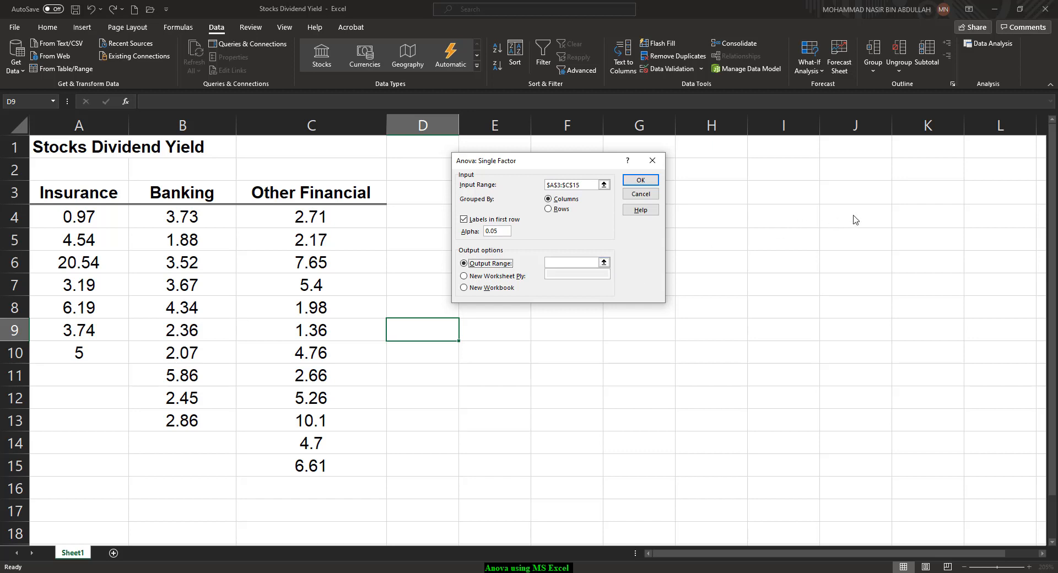
click(604, 263)
click(505, 216)
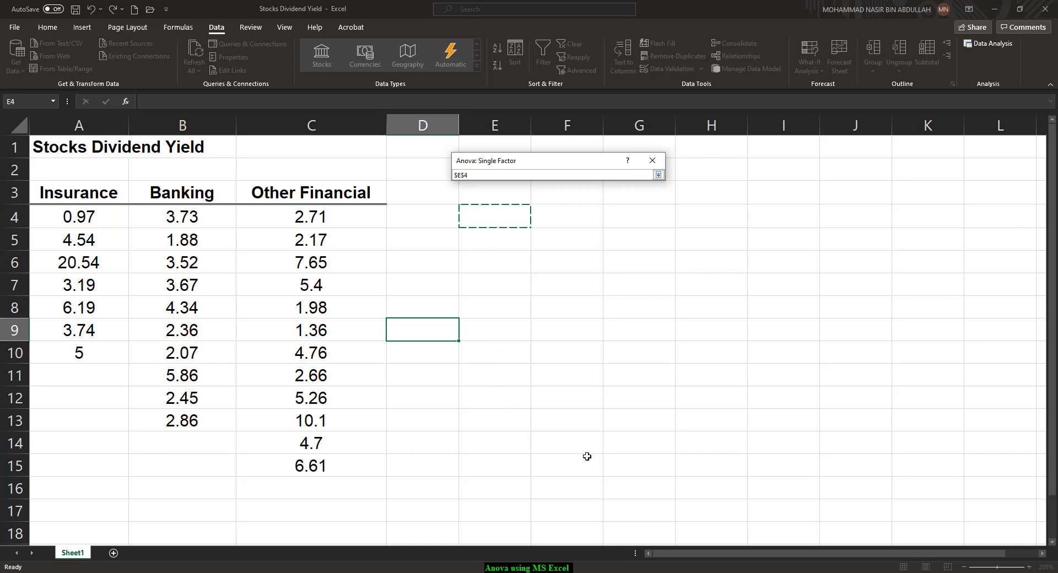
click(658, 174)
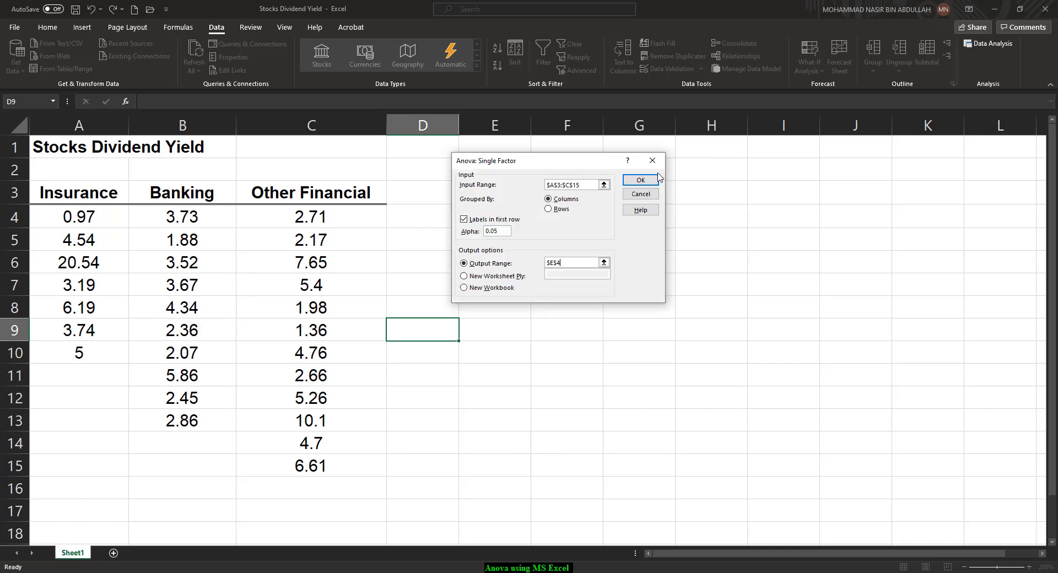
click(635, 179)
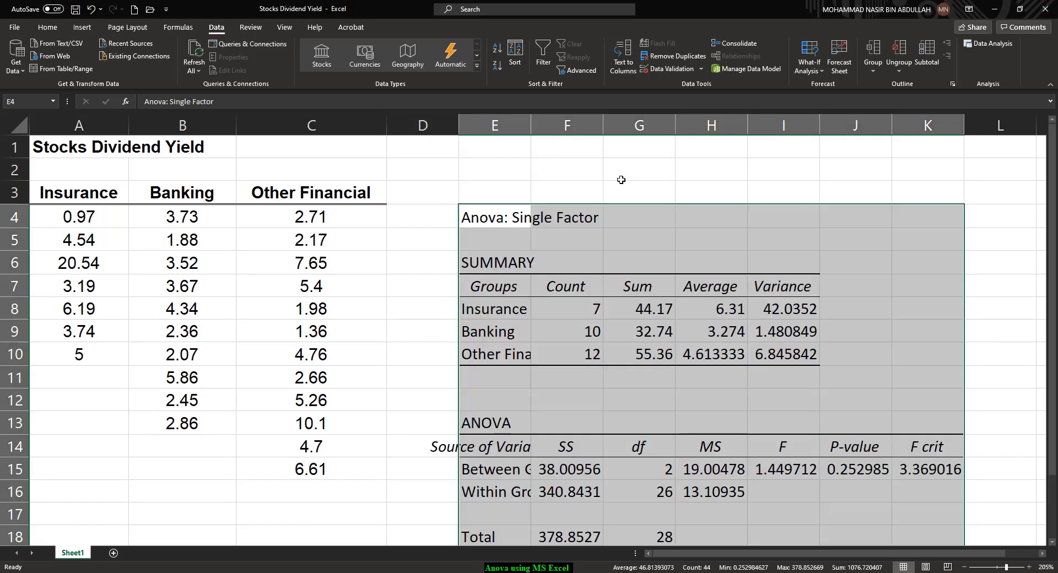
Widen column E so the group and source-of-variation labels fit fully
scroll(597, 190, down, 1)
drag(531, 126, 601, 118)
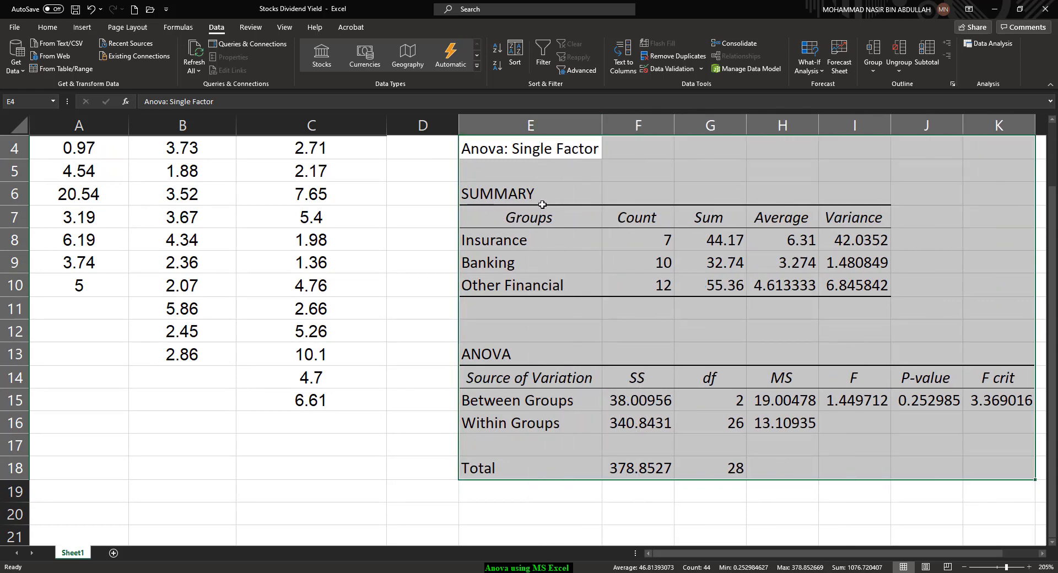
scroll(539, 198, up, 1)
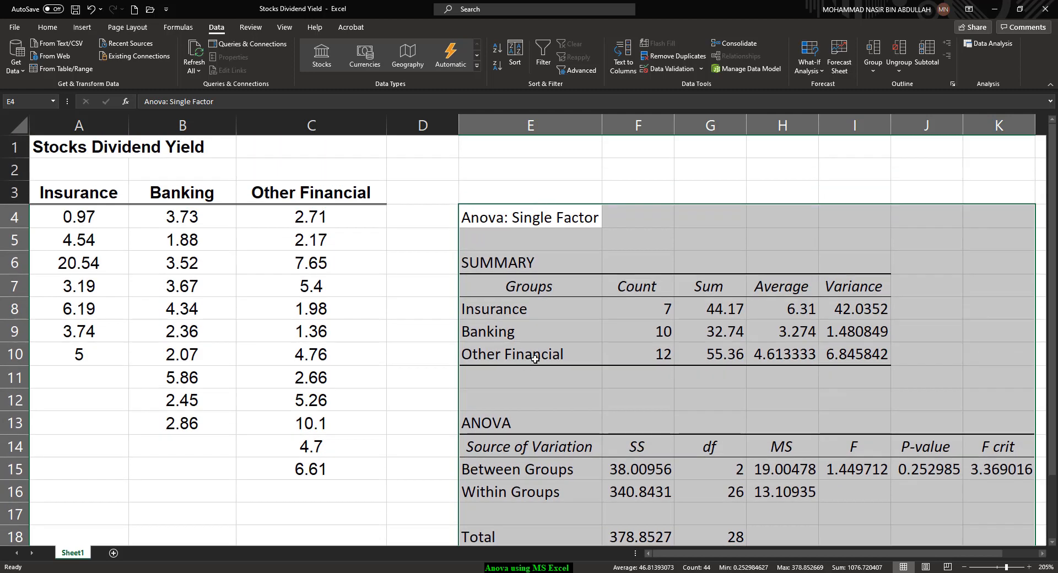
Fill the SUMMARY table in E6:I10 with light blue
scroll(538, 277, down, 1)
scroll(539, 277, down, 1)
click(508, 197)
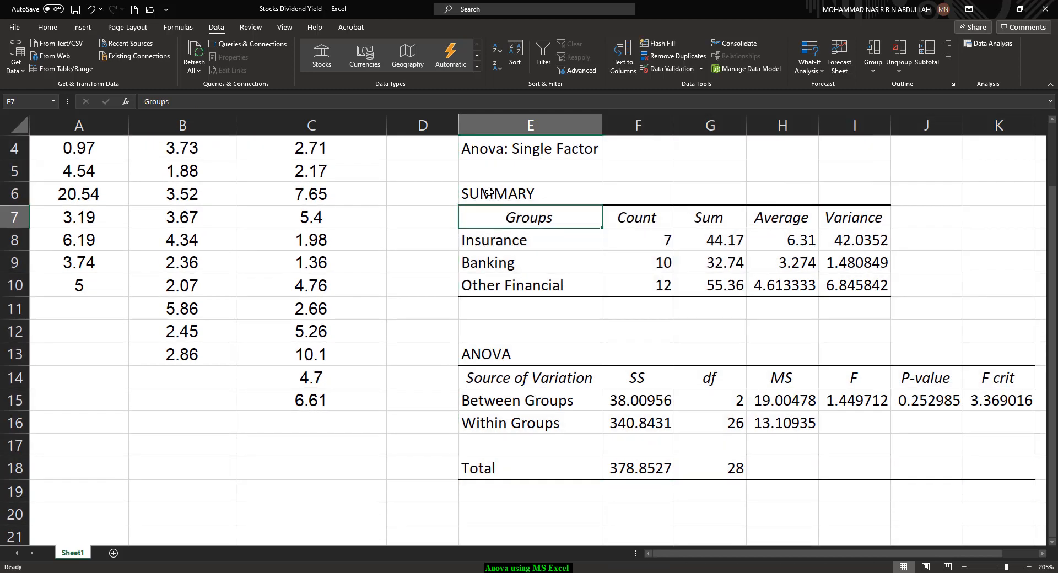
click(787, 259)
drag(543, 201, 882, 288)
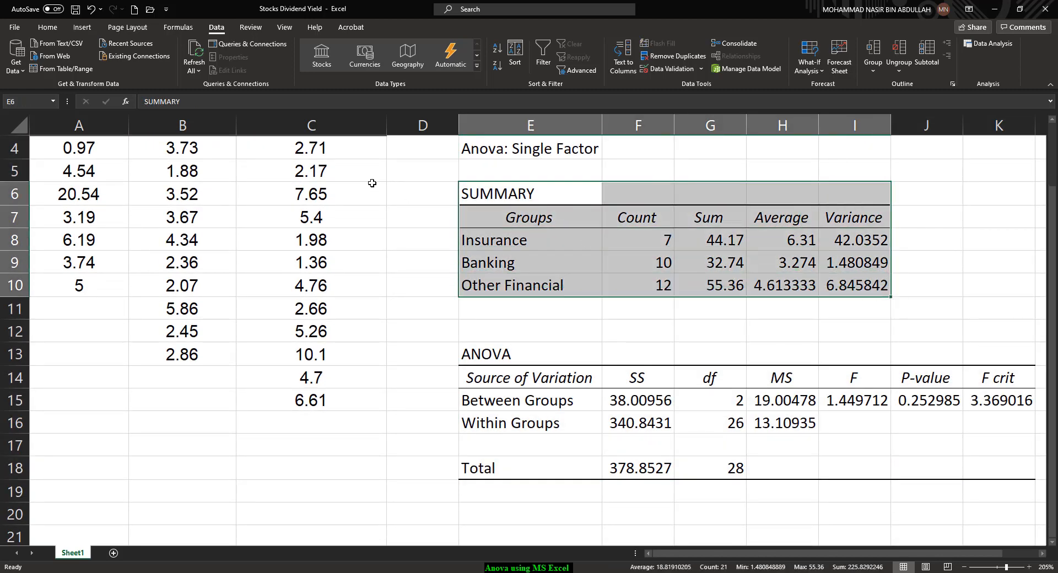
click(47, 27)
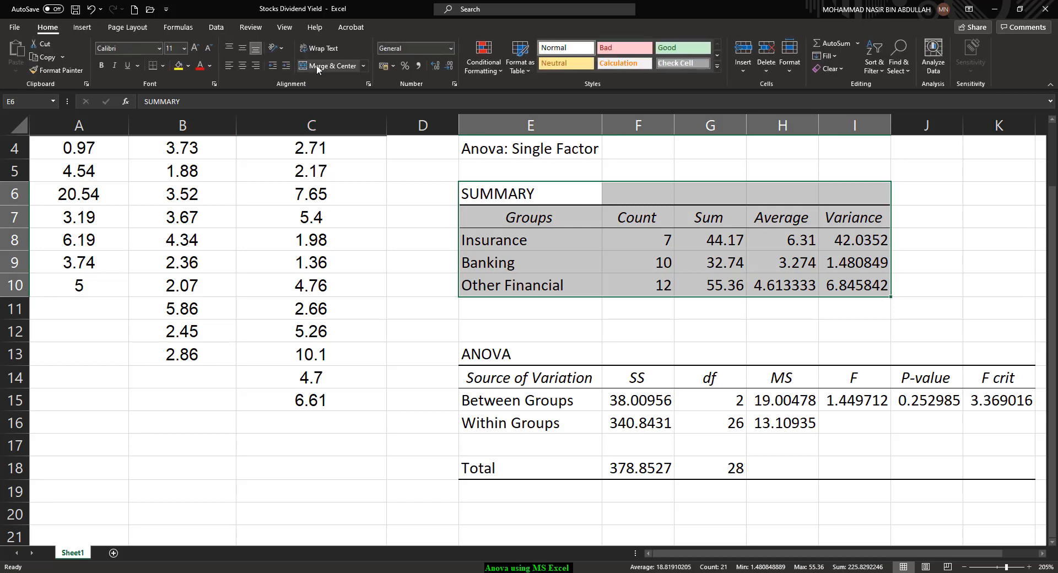
click(188, 66)
click(216, 107)
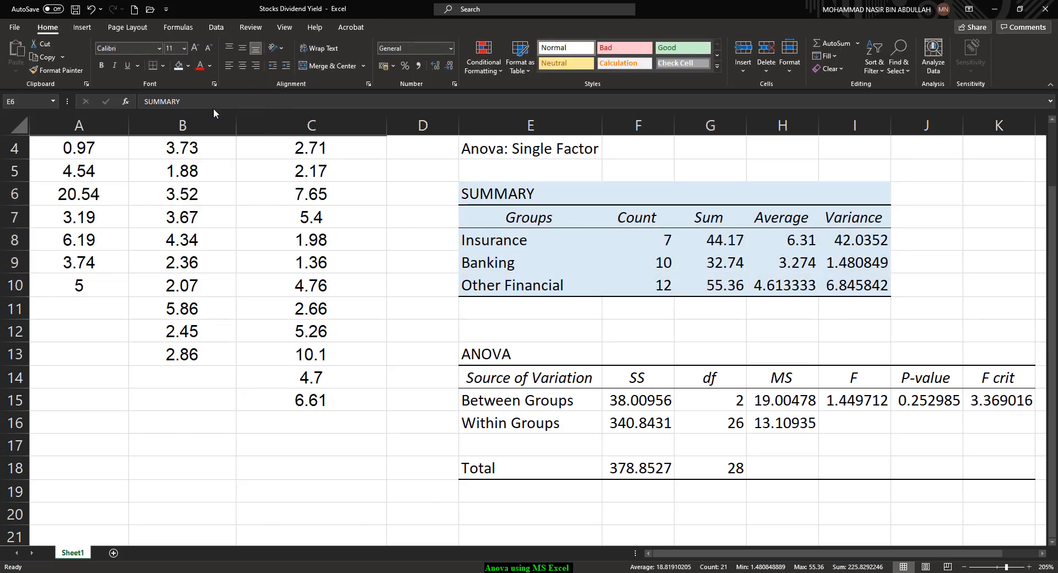
Apply the same light blue fill to the ANOVA table in E13:K18
click(697, 386)
drag(485, 355, 1003, 475)
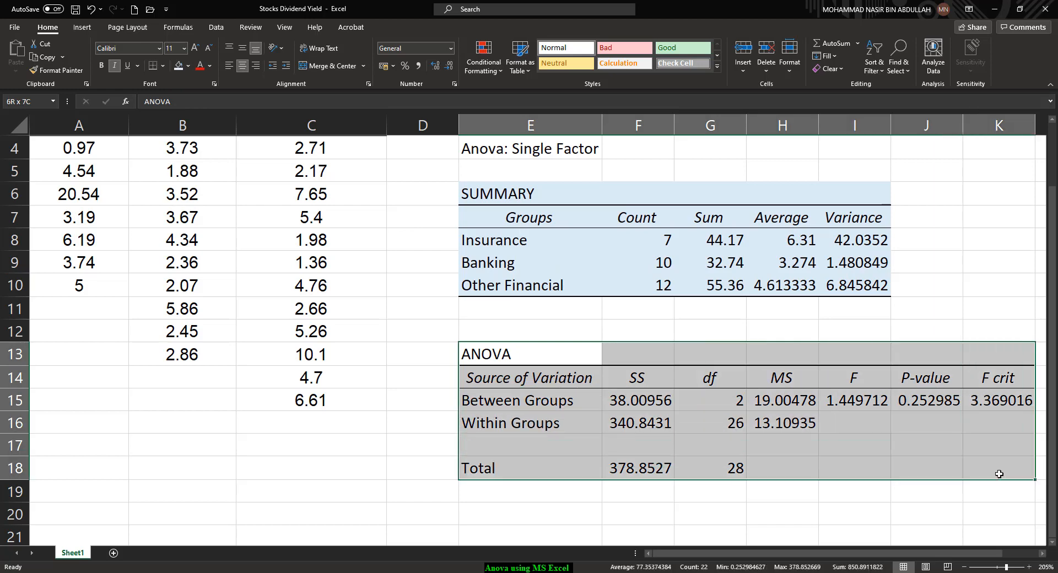
click(178, 66)
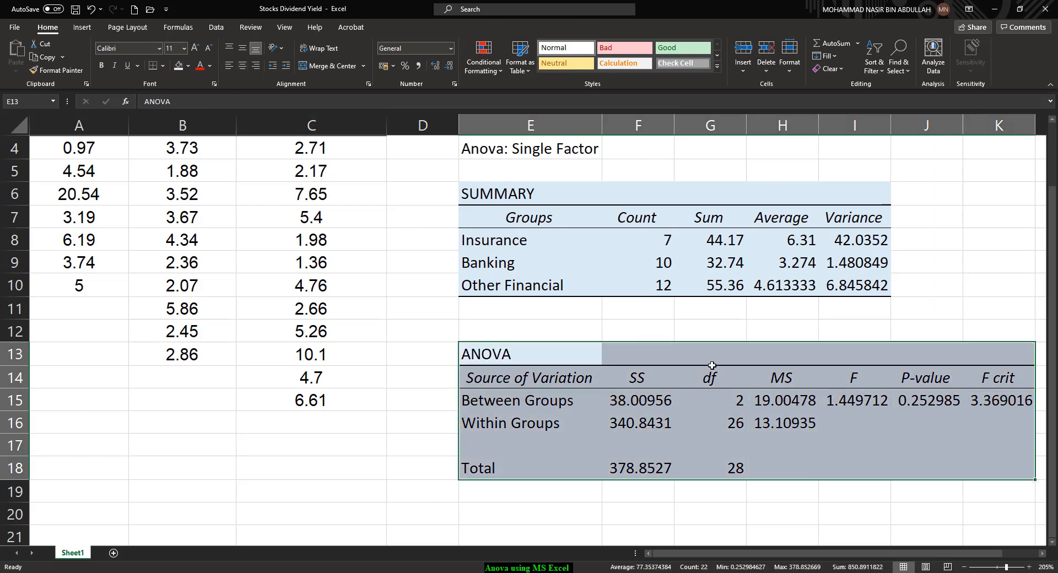
click(712, 364)
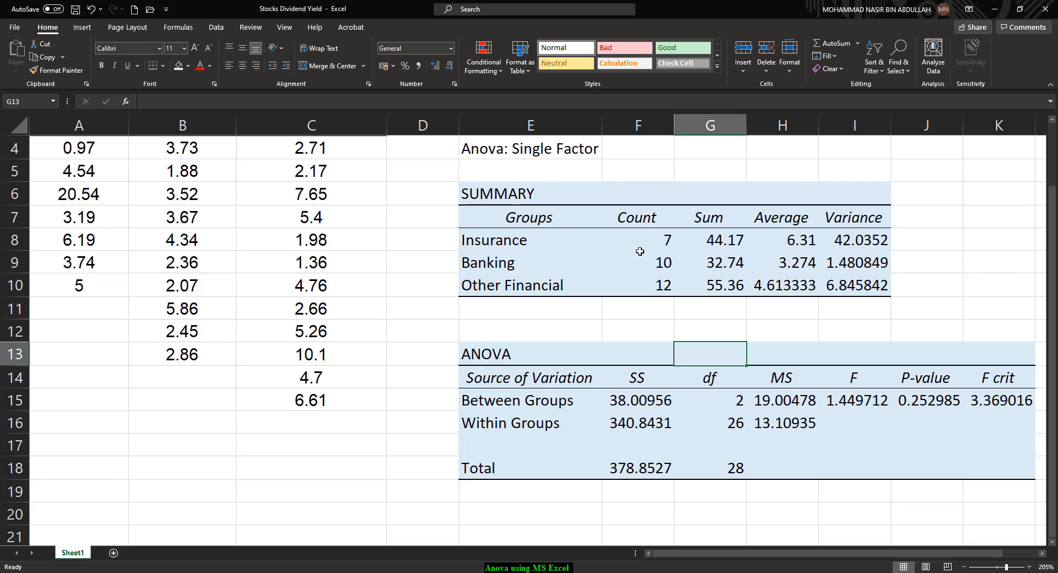
Examine the SUMMARY table's count, sum, average and variance values, mainly for the Insurance group
scroll(631, 259, up, 1)
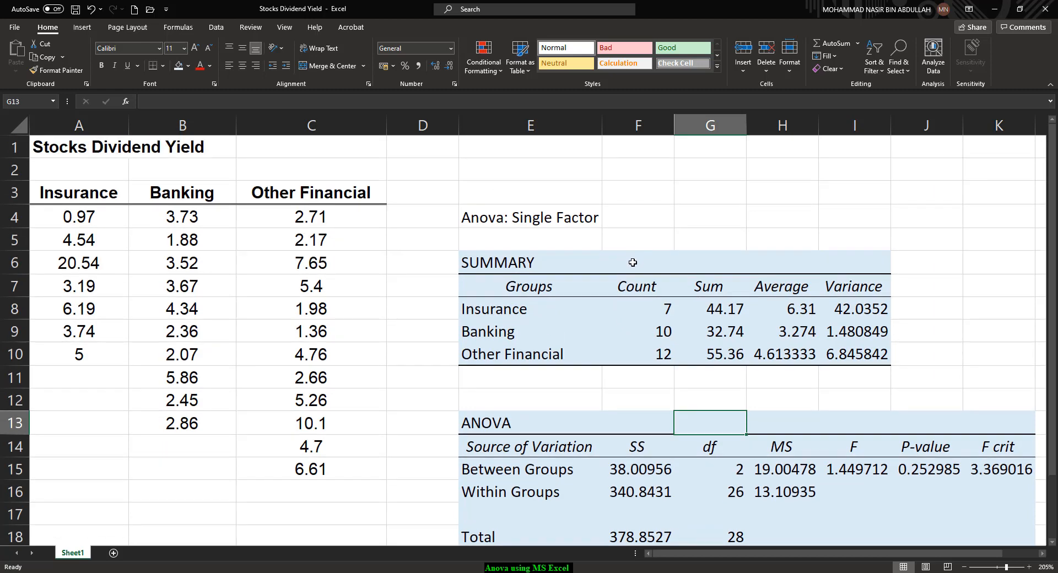
click(640, 290)
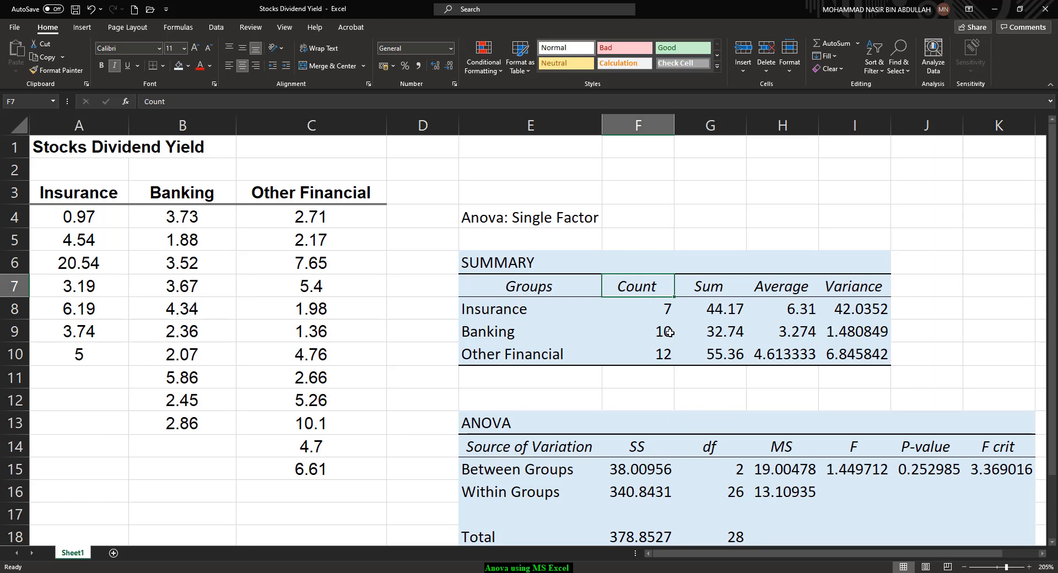
click(660, 314)
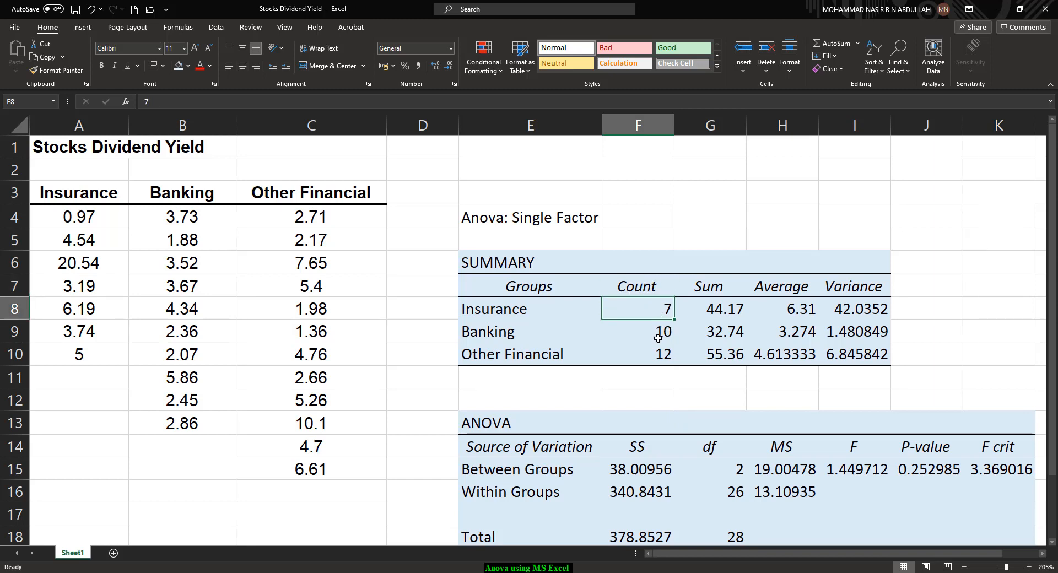
click(657, 339)
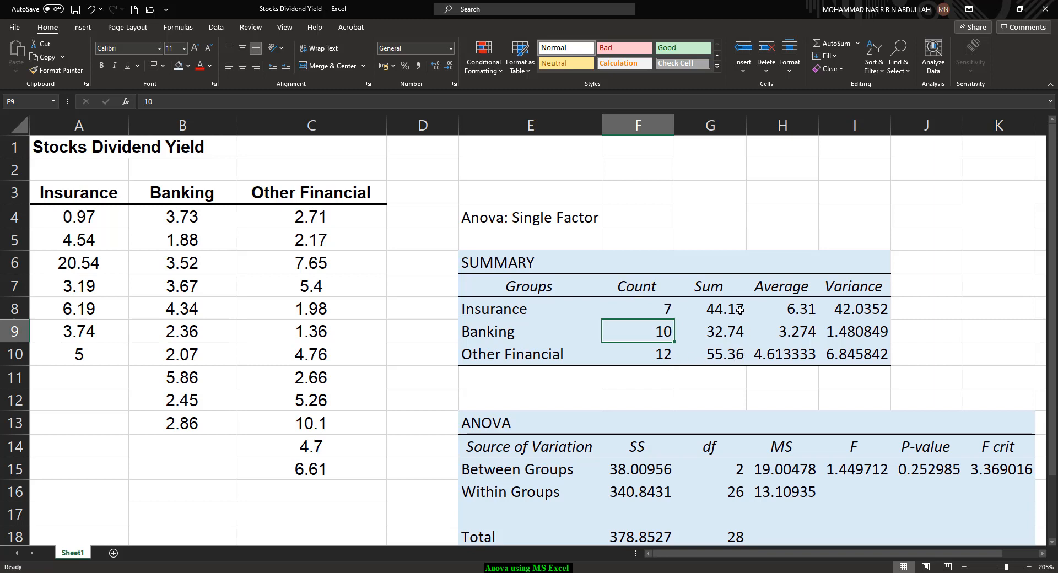
click(720, 314)
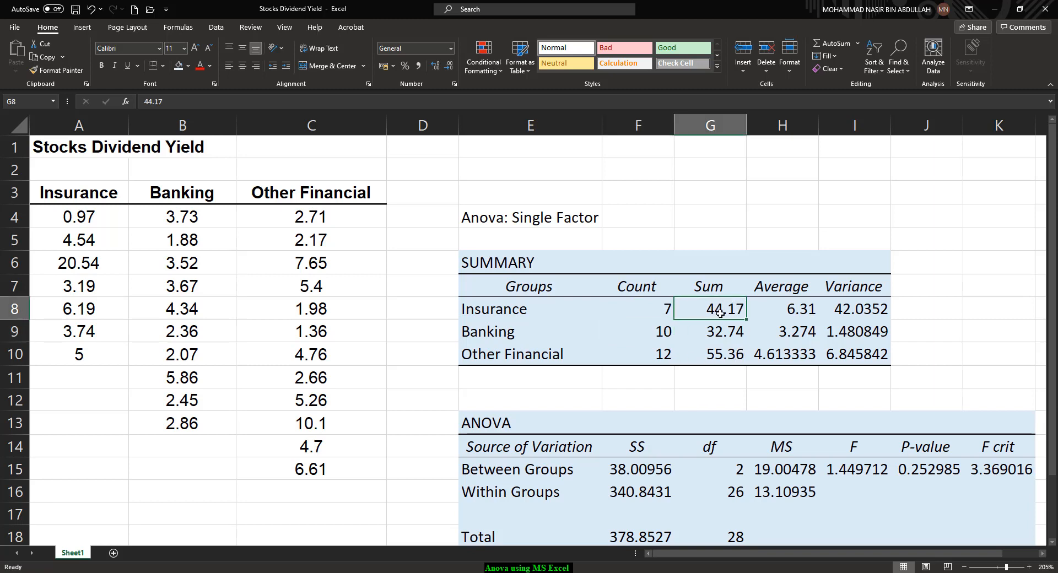
click(801, 311)
click(860, 312)
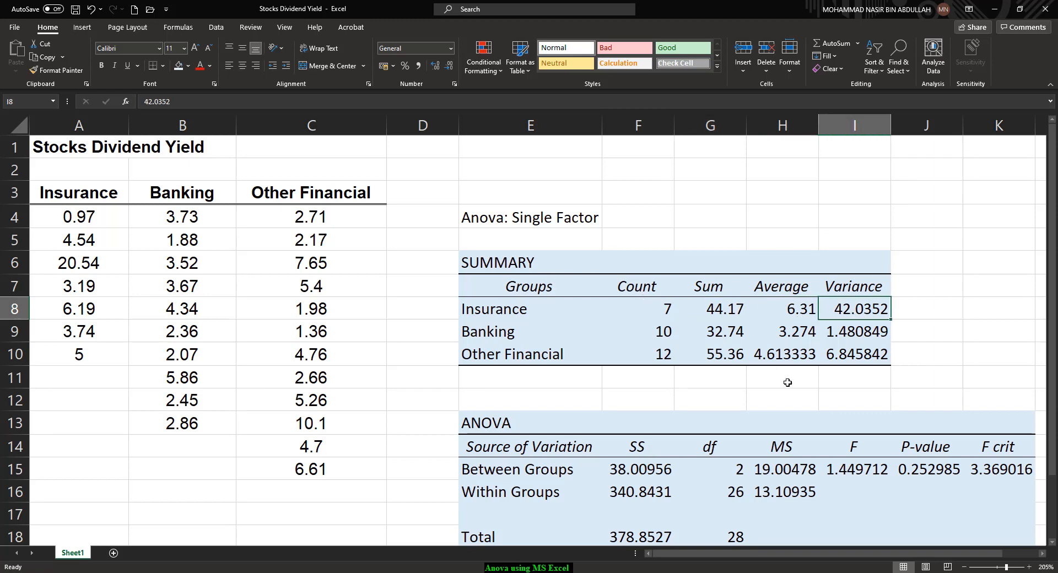
Examine the ANOVA table in E13:K18, mainly its Between Groups and Within Groups sources of variation
scroll(788, 383, down, 2)
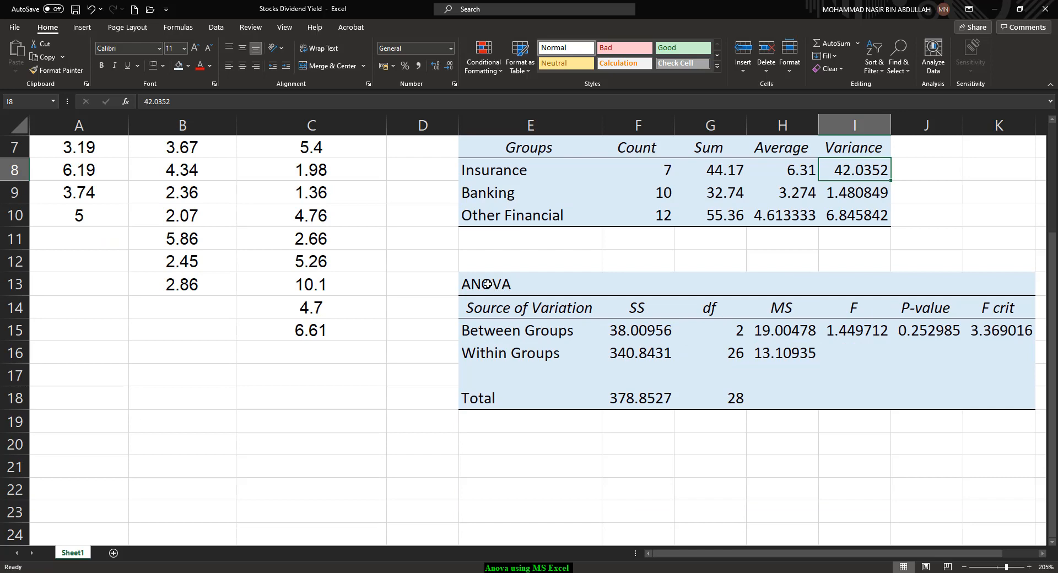
mouse_move(487, 284)
mouse_down()
mouse_move(529, 281)
mouse_move(968, 351)
mouse_move(999, 408)
mouse_up()
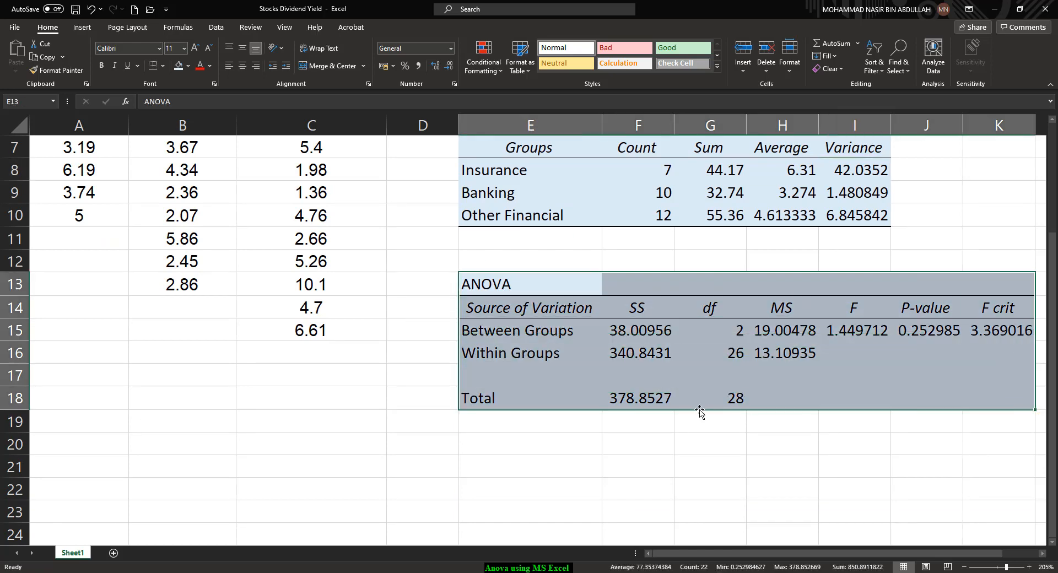
click(825, 308)
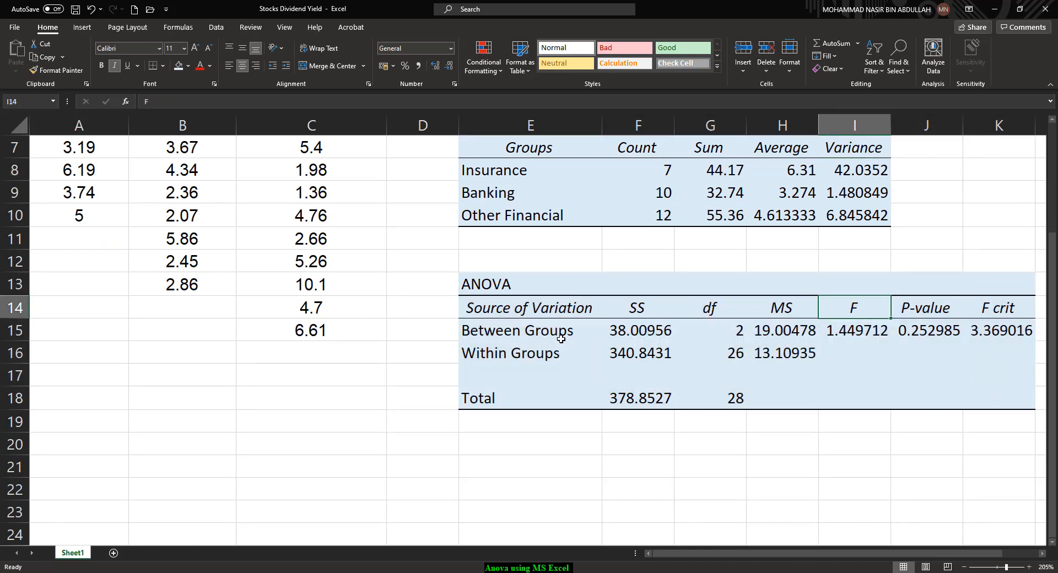
click(491, 336)
click(517, 364)
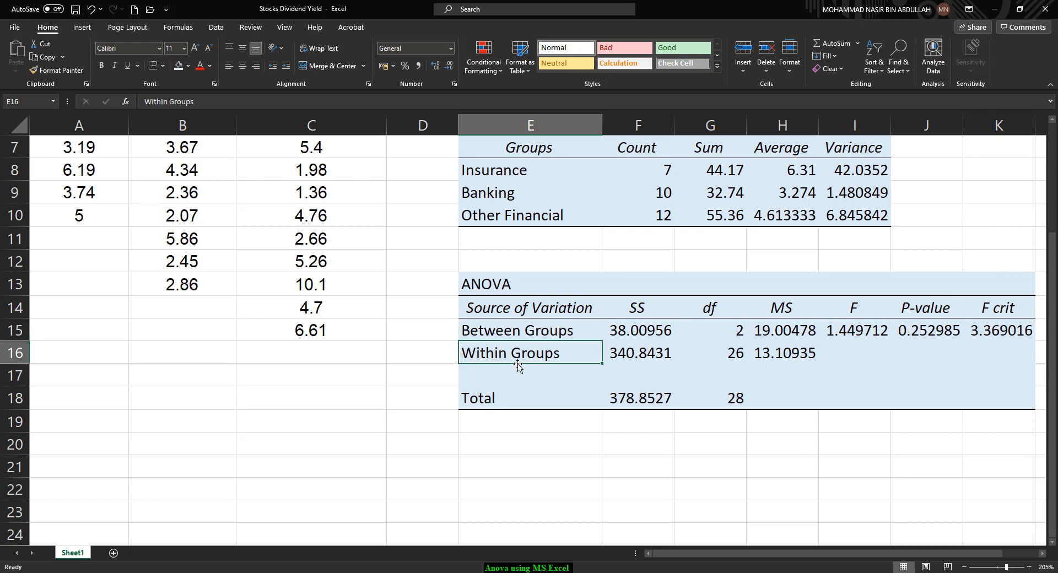
Annotate the ANOVA headers by hand: SS as "sum of squares", df as "degree of freedom", MS as "mean square" and F as "F statistic"
click(640, 317)
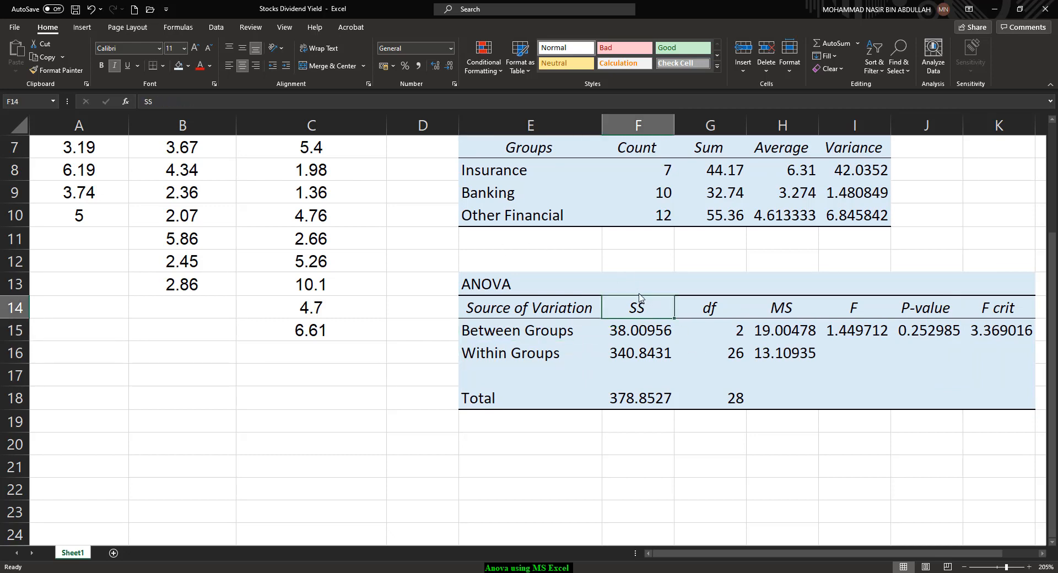
mouse_move(636, 295)
mouse_down()
mouse_move(691, 264)
mouse_move(794, 250)
mouse_move(797, 265)
mouse_up()
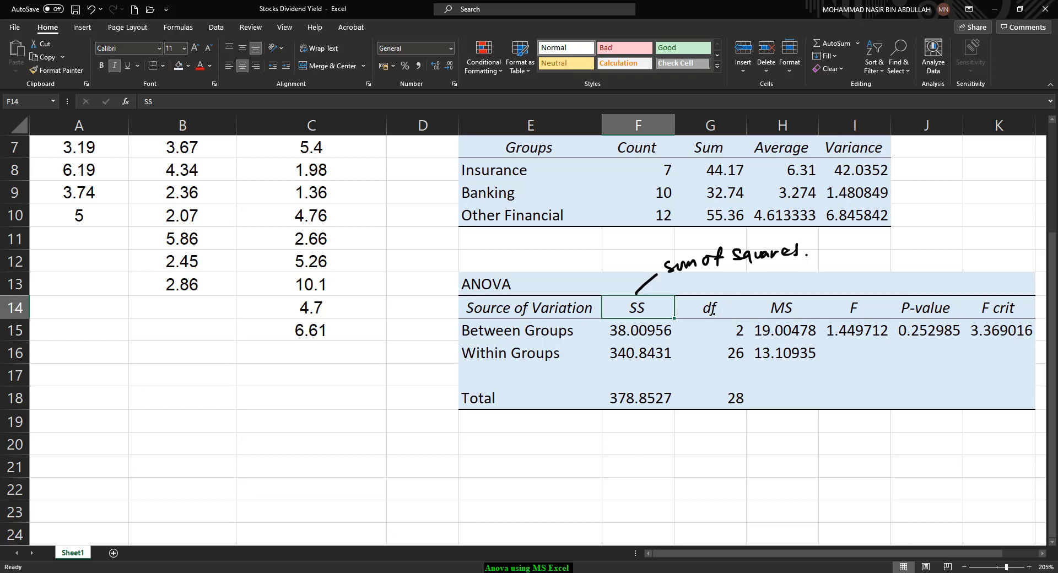
mouse_move(706, 322)
mouse_down()
mouse_move(664, 456)
mouse_move(679, 465)
mouse_move(754, 436)
mouse_up()
mouse_move(711, 463)
mouse_down()
mouse_move(713, 478)
mouse_move(793, 468)
mouse_up()
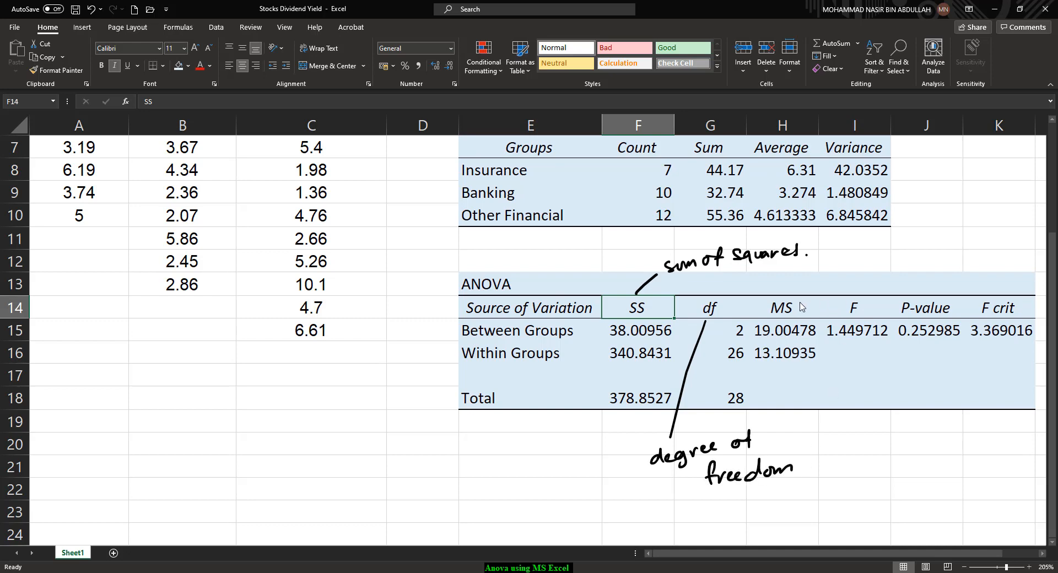
mouse_move(801, 301)
mouse_down()
mouse_move(852, 260)
mouse_move(878, 263)
mouse_move(963, 236)
mouse_up()
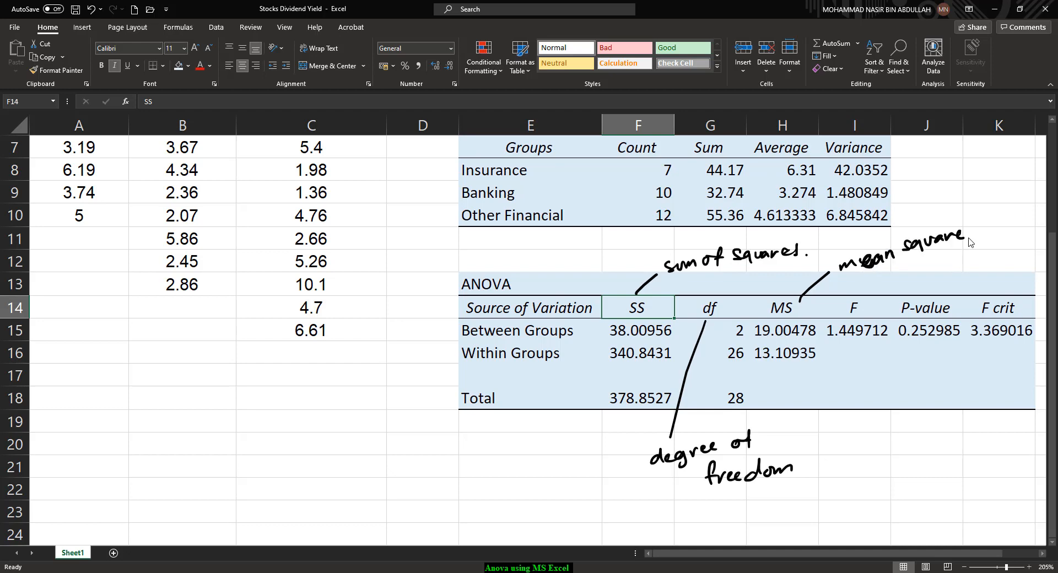
mouse_move(852, 307)
mouse_down()
mouse_move(843, 412)
mouse_move(927, 404)
mouse_up()
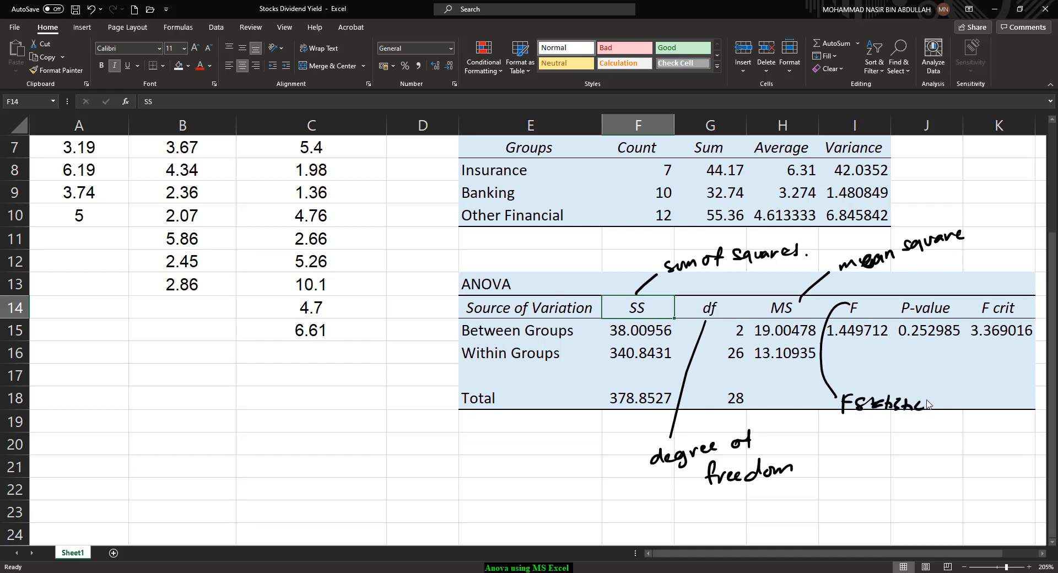
click(957, 312)
Switch to the OneNote page and complete the test statistic as F = 1.4497, reading the F value from the Excel ANOVA table
key(alt+Tab)
scroll(627, 560, down, 1)
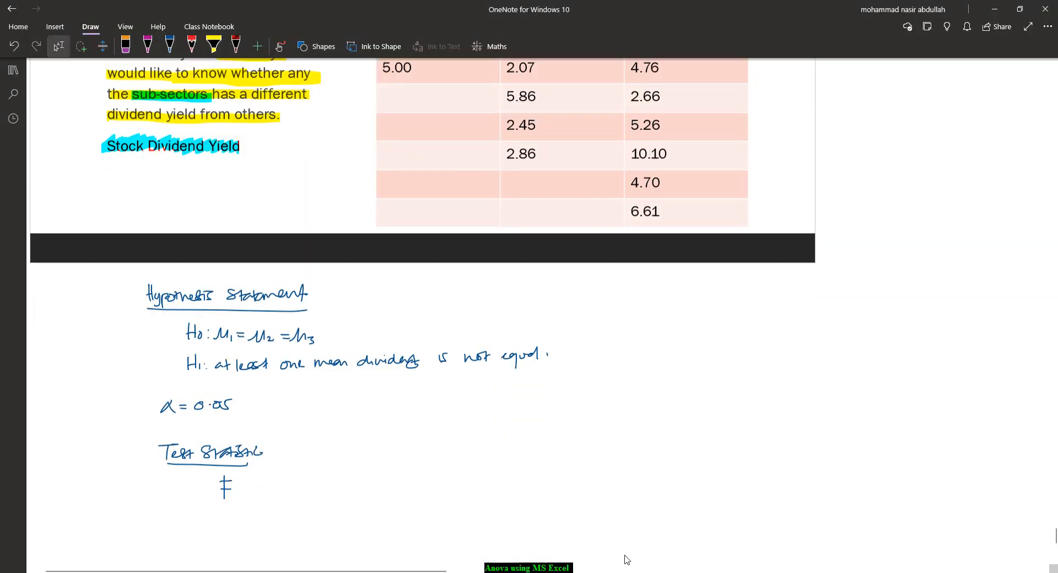
scroll(627, 560, down, 5)
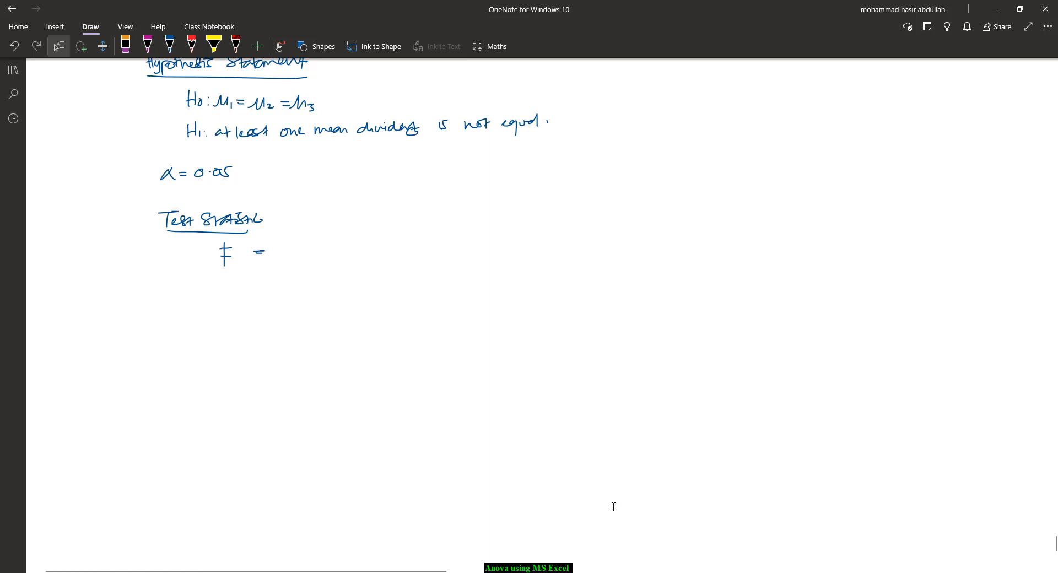
key(alt+Tab)
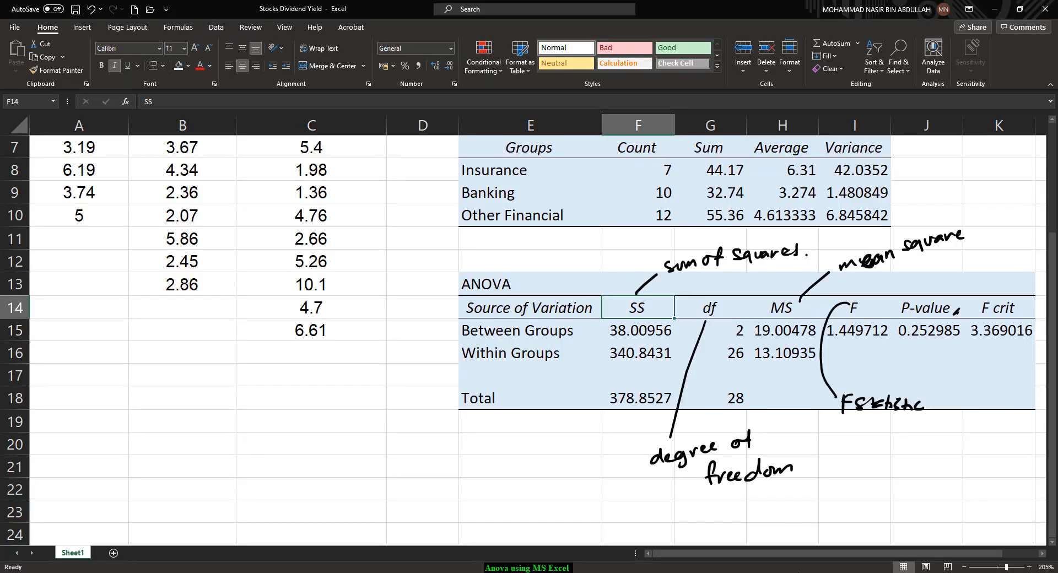
key(alt+Tab)
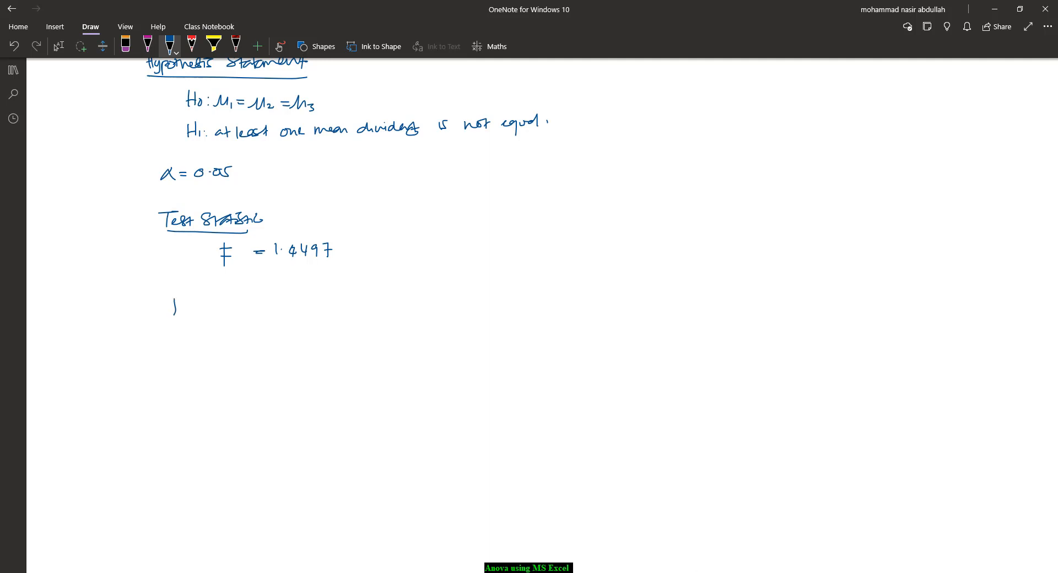
Handwrite an underlined "p-value" heading and "p-value = 0.2529" beneath it, reading the value from the Excel ANOVA table
click(183, 304)
mouse_move(173, 298)
mouse_down()
mouse_move(236, 305)
mouse_move(223, 318)
mouse_up()
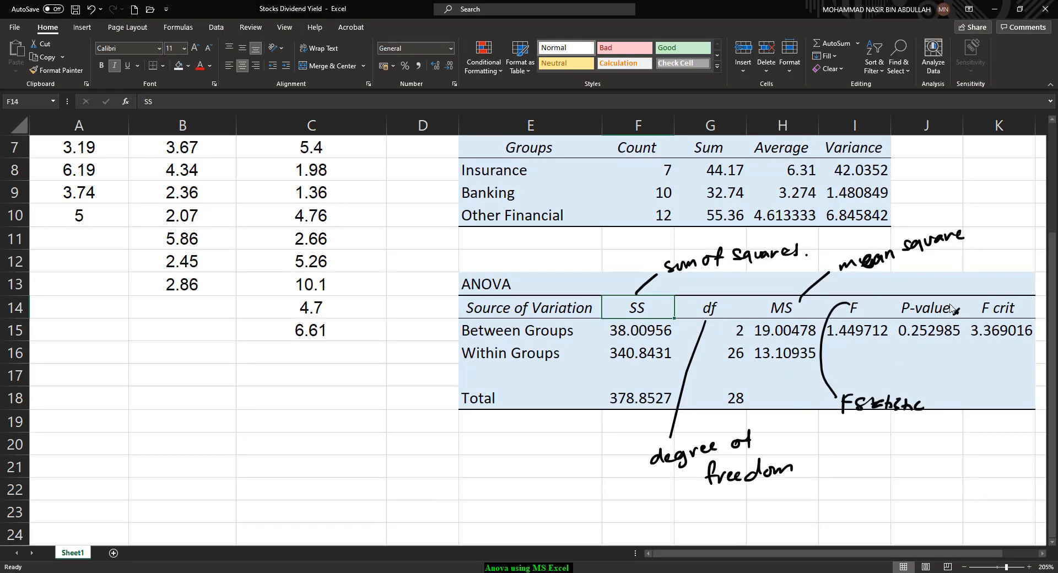
mouse_move(951, 309)
mouse_down()
mouse_move(941, 288)
mouse_move(915, 365)
mouse_move(974, 312)
mouse_move(959, 301)
mouse_up()
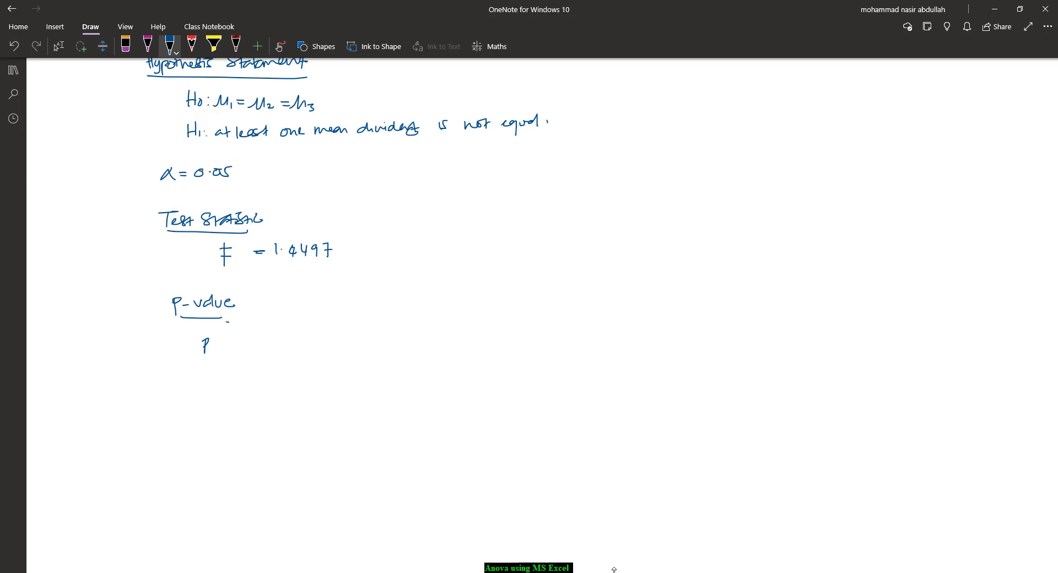
drag(218, 338, 349, 349)
click(349, 341)
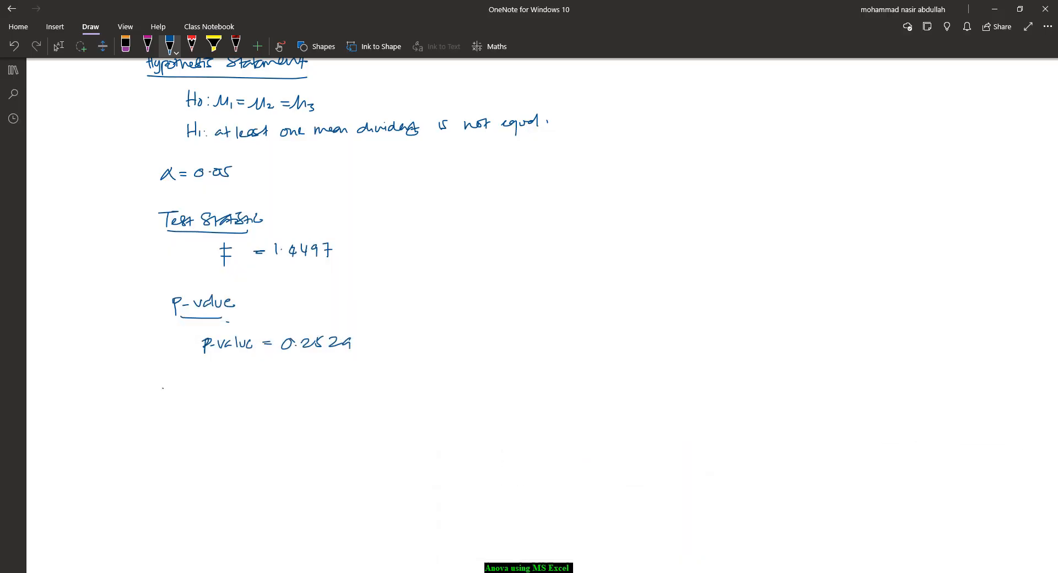
Handwrite an underlined "Decision rule" heading below the p-value and draw an arrow pointing to the p-value line
drag(162, 389, 162, 404)
mouse_move(163, 388)
mouse_down()
mouse_move(163, 403)
mouse_move(255, 396)
mouse_up()
drag(185, 411, 237, 410)
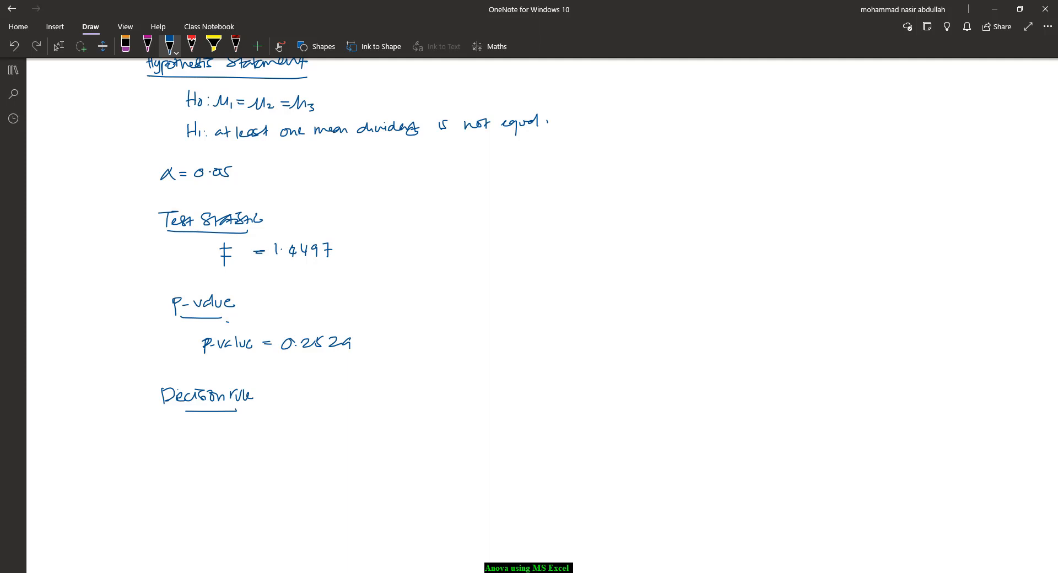
drag(161, 348, 184, 346)
drag(176, 342, 185, 347)
Handwrite the decision rule: "If the p-value is less than 0.05 (α), Ho is rejected"
drag(241, 425, 244, 437)
drag(248, 425, 275, 441)
drag(275, 426, 298, 438)
drag(306, 430, 311, 436)
drag(315, 428, 375, 434)
drag(381, 429, 396, 432)
drag(396, 425, 426, 424)
mouse_move(425, 421)
mouse_down()
mouse_move(426, 434)
mouse_move(480, 420)
mouse_move(552, 423)
mouse_up()
click(491, 423)
drag(557, 415, 578, 426)
drag(586, 413, 593, 424)
mouse_move(584, 420)
mouse_down()
mouse_move(645, 414)
mouse_move(643, 426)
mouse_move(677, 405)
mouse_move(693, 413)
mouse_move(697, 399)
mouse_up()
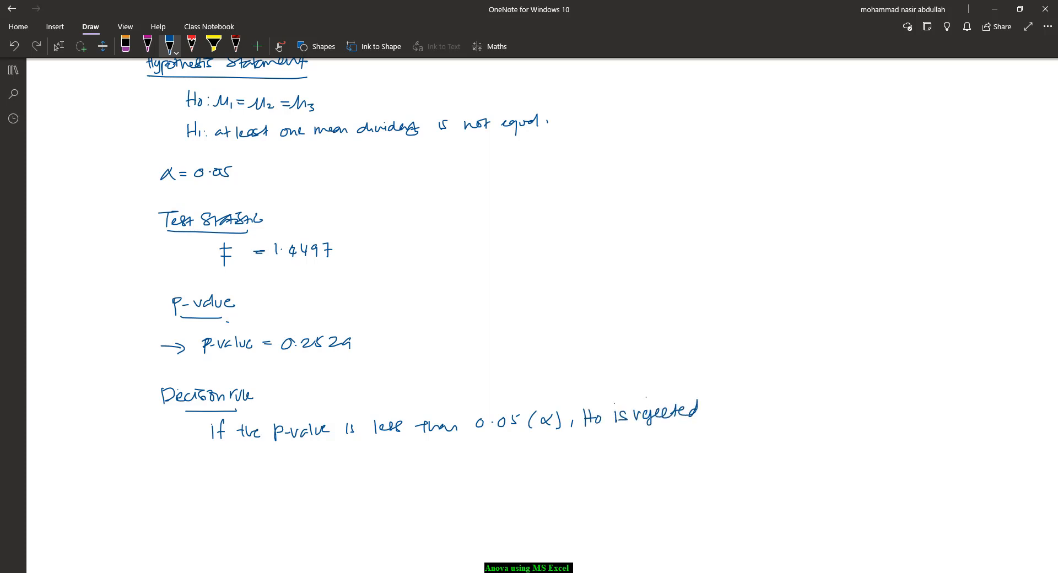
Handwrite an underlined "Decision" heading and the sentence "Since p-value is larger than 0.05 (α), Ho is Accepted."
mouse_move(163, 472)
mouse_down()
mouse_move(172, 485)
mouse_move(238, 485)
mouse_move(217, 513)
mouse_move(296, 507)
mouse_move(300, 517)
mouse_up()
mouse_move(302, 511)
mouse_down()
mouse_move(368, 515)
mouse_move(377, 505)
mouse_up()
drag(382, 506, 392, 511)
drag(392, 511, 486, 504)
mouse_move(494, 503)
mouse_down()
mouse_move(488, 512)
mouse_move(498, 501)
mouse_up()
mouse_move(505, 500)
mouse_down()
mouse_move(504, 514)
mouse_move(521, 515)
mouse_move(523, 503)
mouse_move(529, 516)
mouse_up()
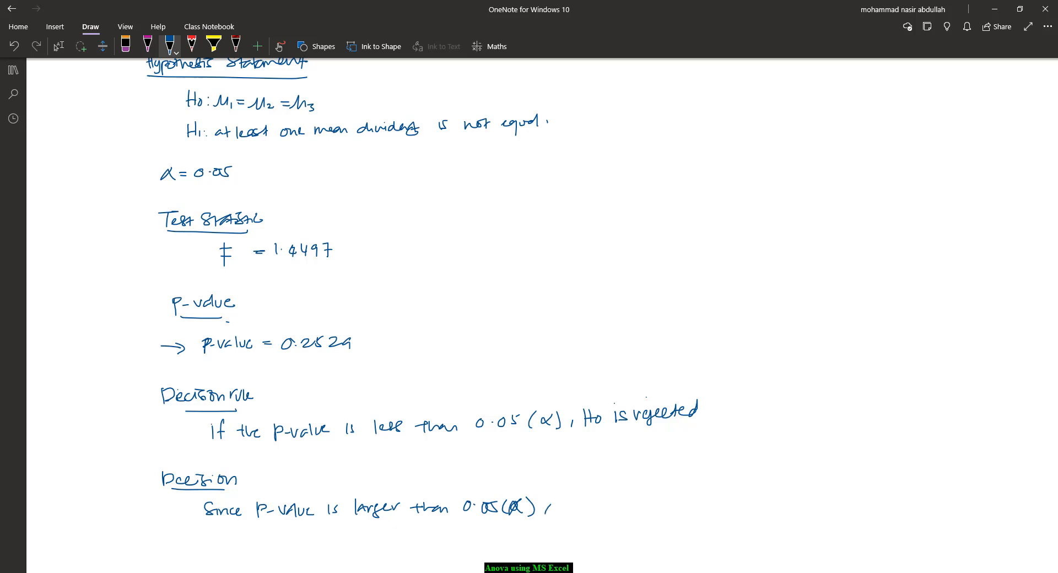
drag(564, 496, 562, 511)
mouse_move(571, 496)
mouse_down()
mouse_move(569, 511)
mouse_move(632, 506)
mouse_up()
drag(623, 502, 638, 505)
drag(649, 497, 666, 509)
drag(666, 498, 668, 503)
mouse_move(676, 493)
mouse_down()
mouse_move(676, 503)
mouse_move(699, 502)
mouse_up()
click(707, 498)
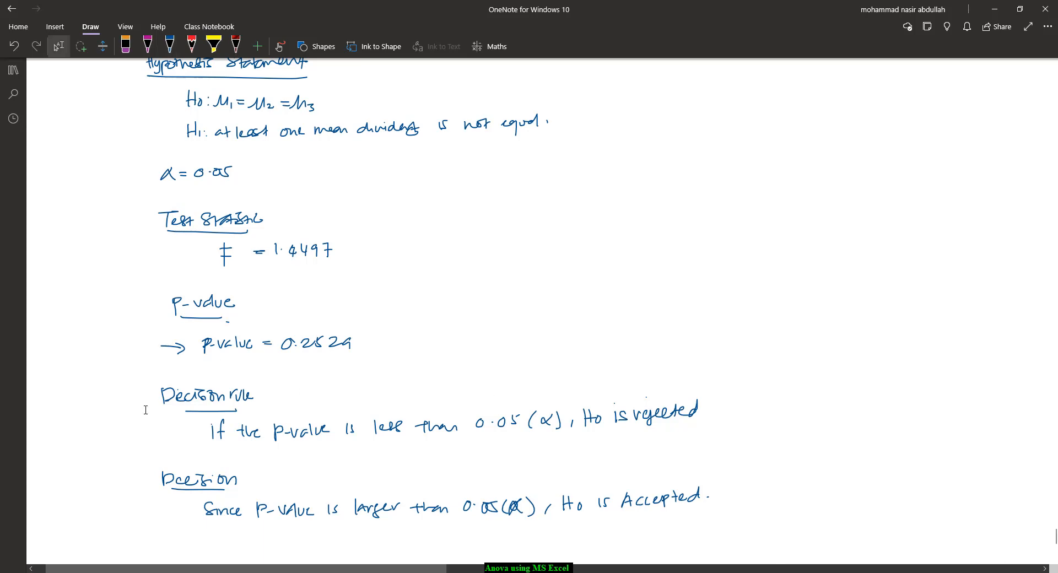
Handwrite an underlined "Conclusion" heading and state that the mean dividends of 3 sub sectors are equal
scroll(146, 410, down, 5)
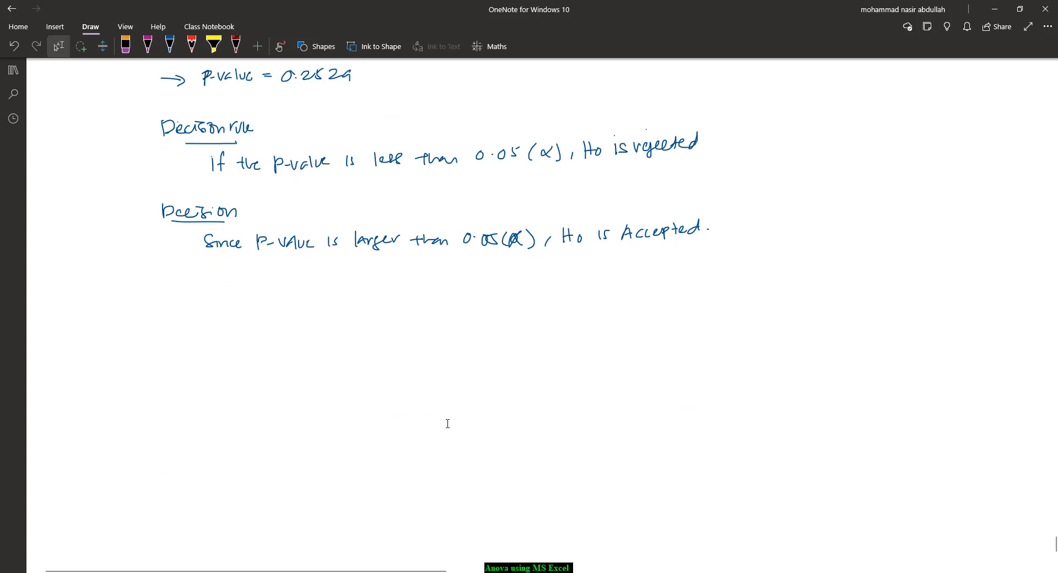
drag(167, 293, 246, 300)
drag(158, 311, 238, 311)
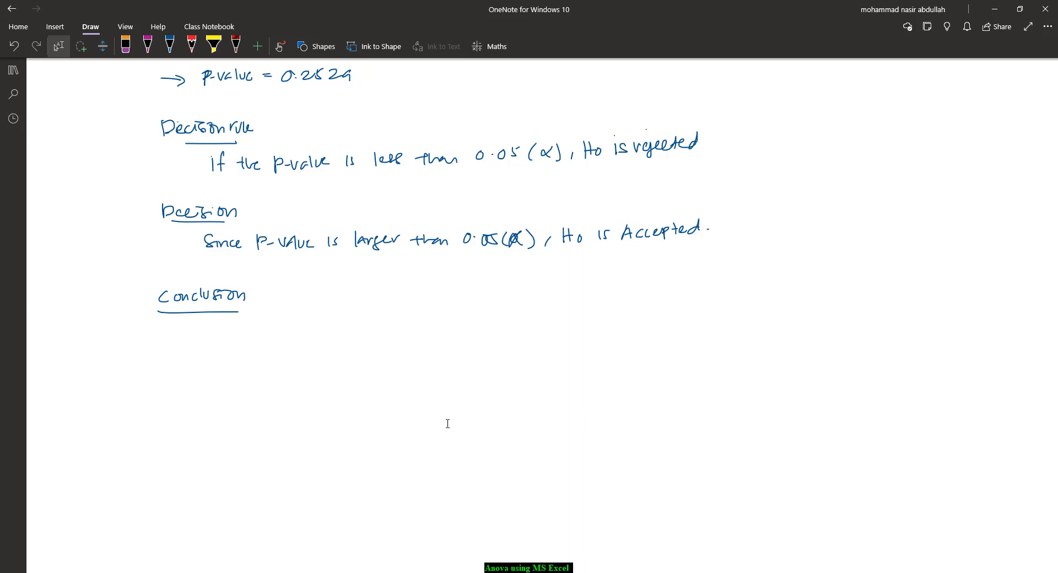
drag(258, 333, 331, 338)
drag(238, 322, 271, 316)
drag(359, 322, 417, 337)
drag(408, 330, 605, 322)
drag(608, 315, 613, 326)
click(620, 324)
Review the handwritten notes, comparing the hypothesis statement with the p-value, decision and conclusion
scroll(447, 423, up, 3)
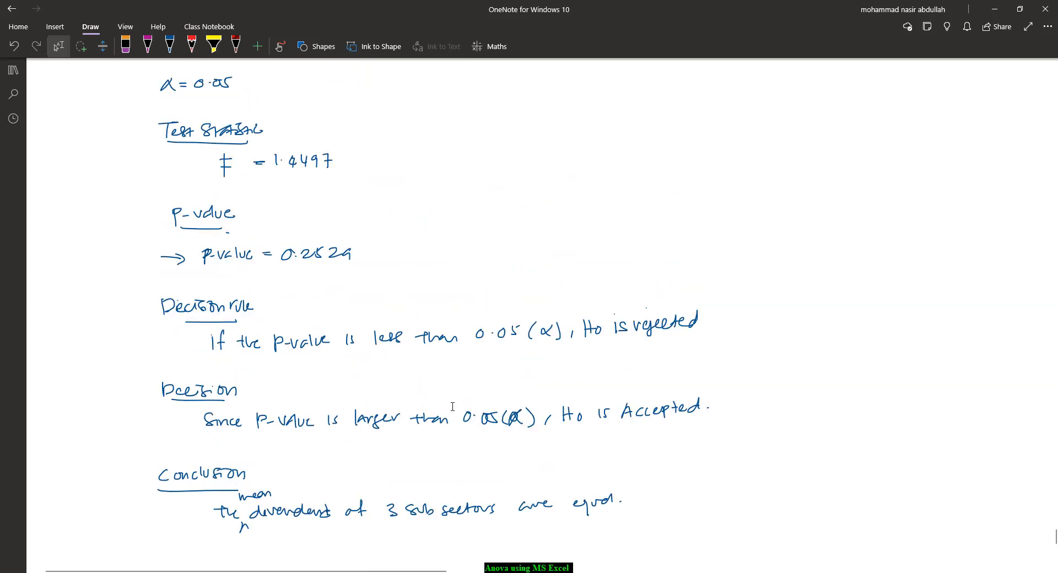
scroll(383, 379, up, 3)
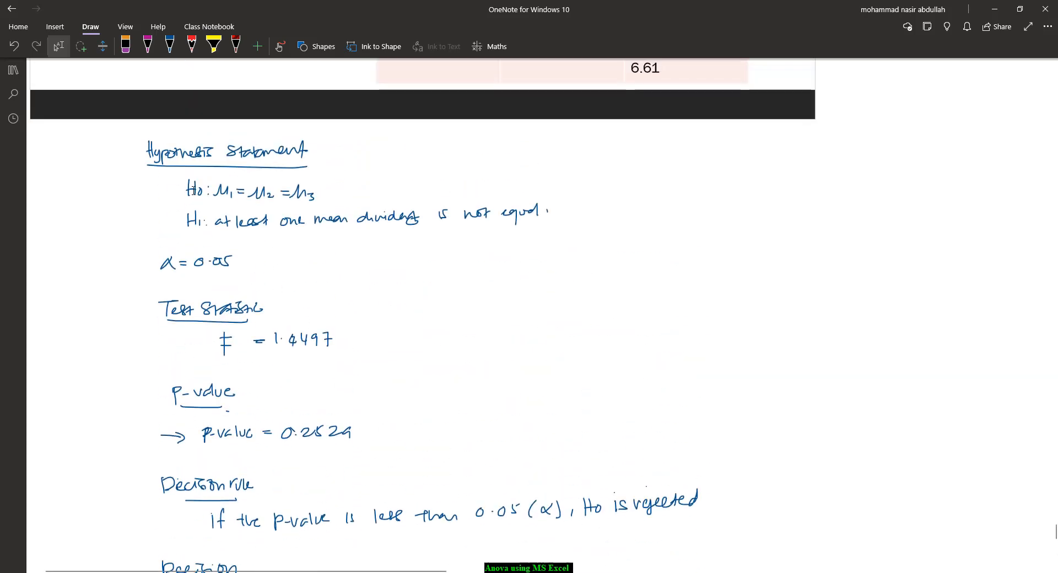
click(208, 188)
click(209, 194)
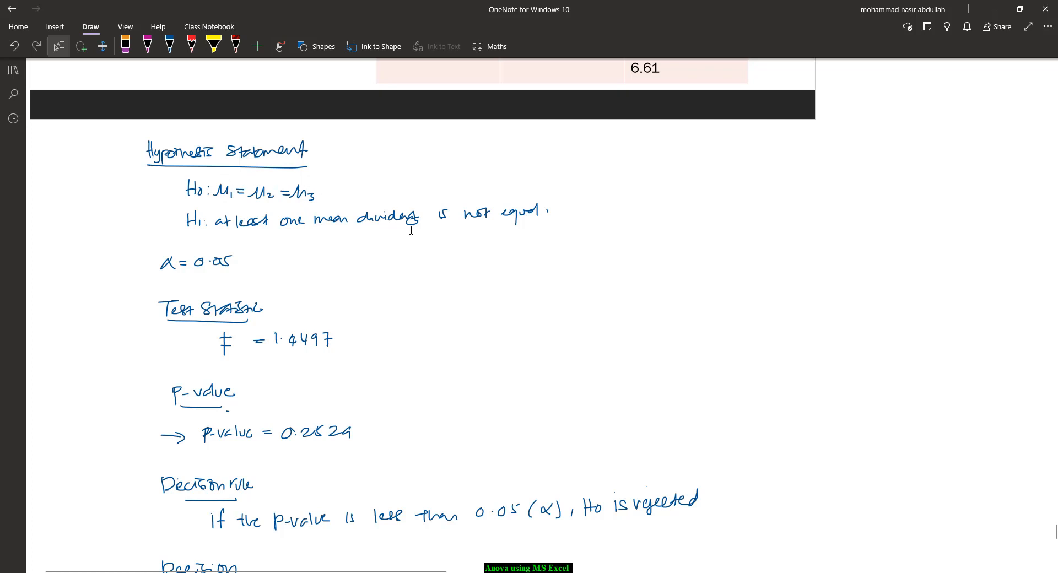
scroll(363, 279, down, 5)
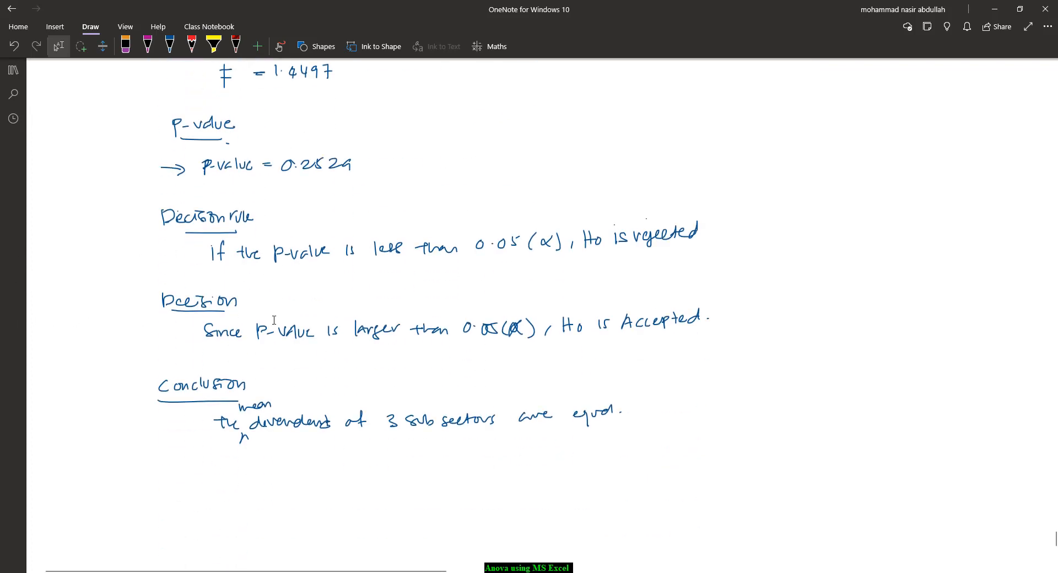
scroll(257, 317, up, 10)
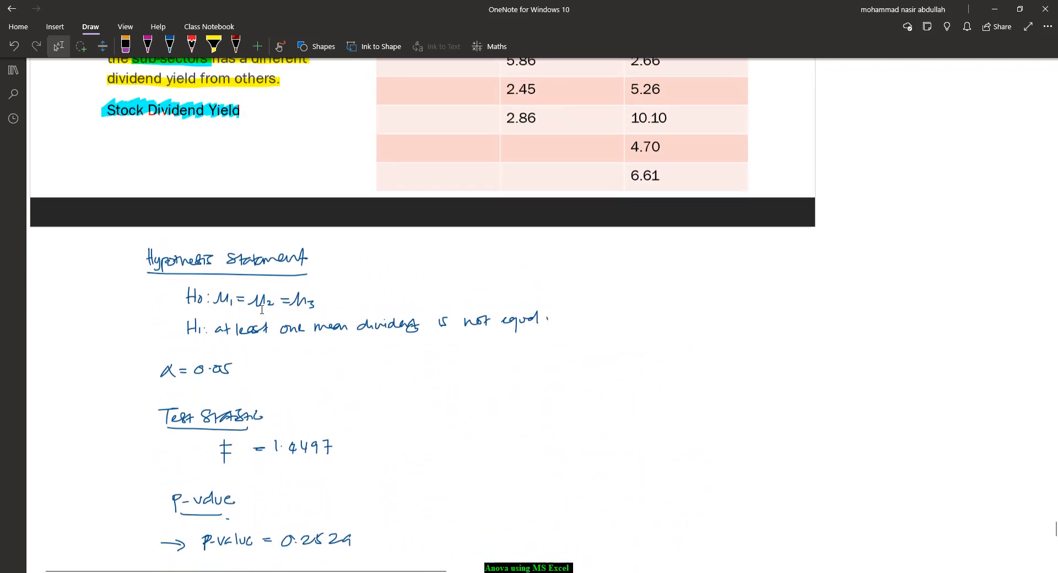
scroll(264, 309, down, 10)
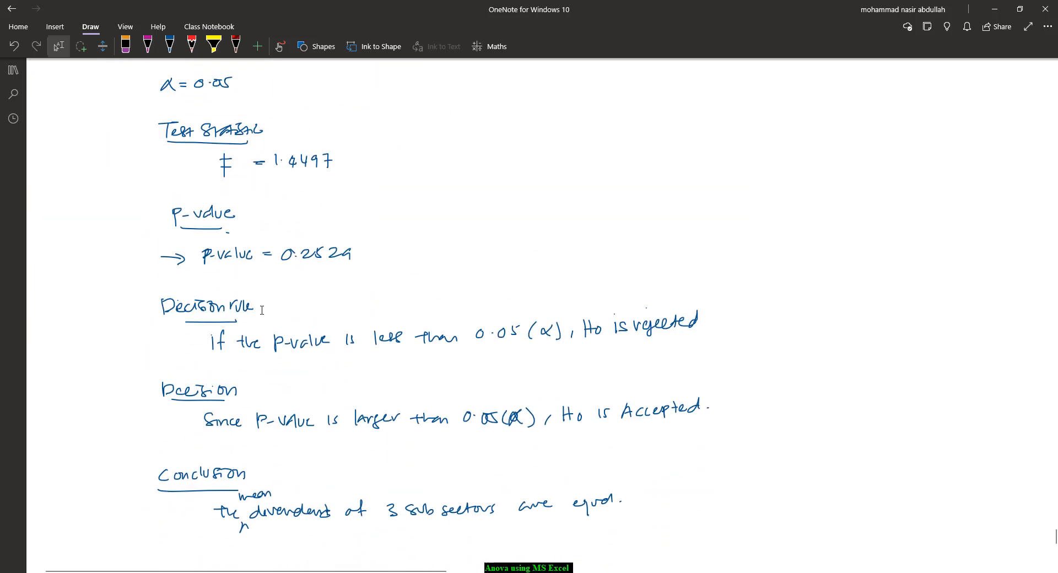